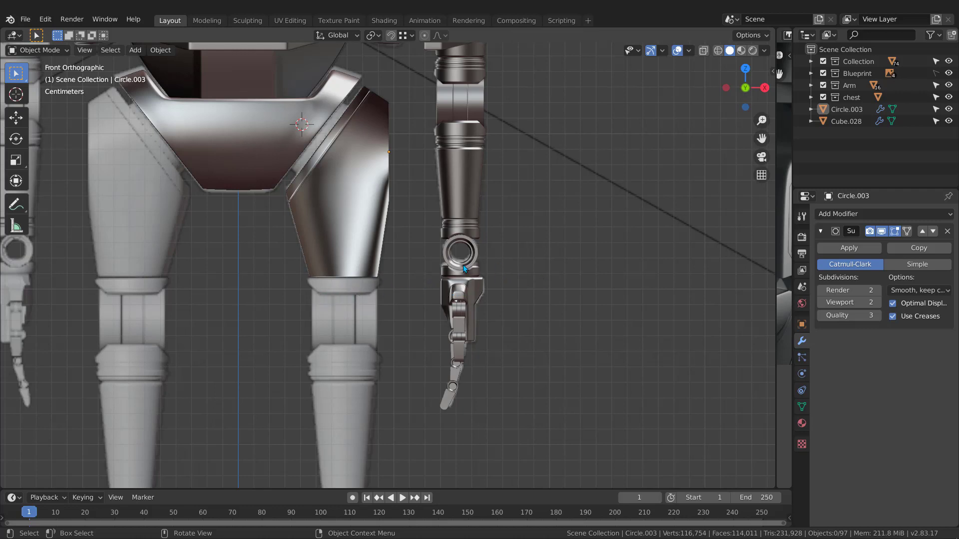
Box-select all the arm's wrist ring and band pieces, with the wrist band as the active object.
{"action": "scroll", "coordinate": [454, 261], "scroll_direction": "up", "scroll_amount": 2}
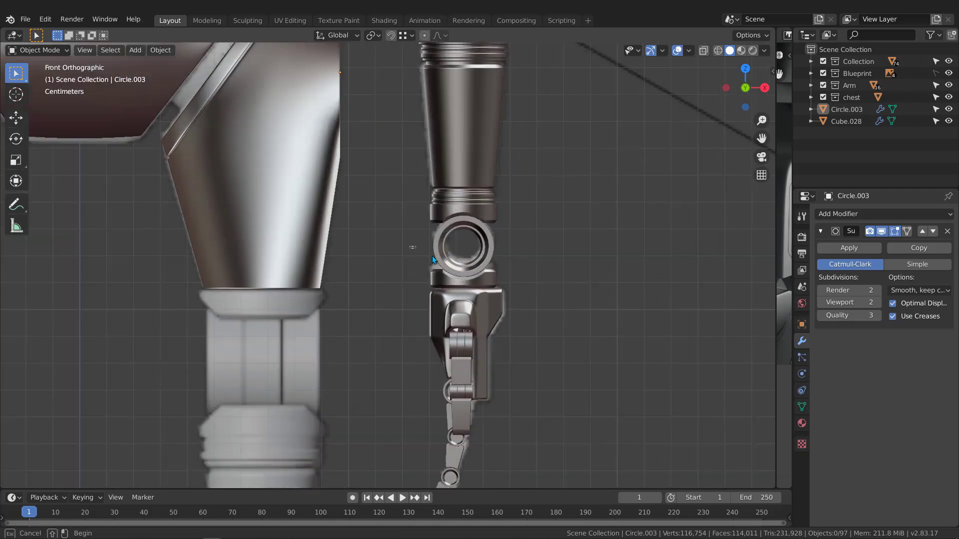
{"action": "left_click_drag", "start_coordinate": [406, 248], "coordinate": [505, 282]}
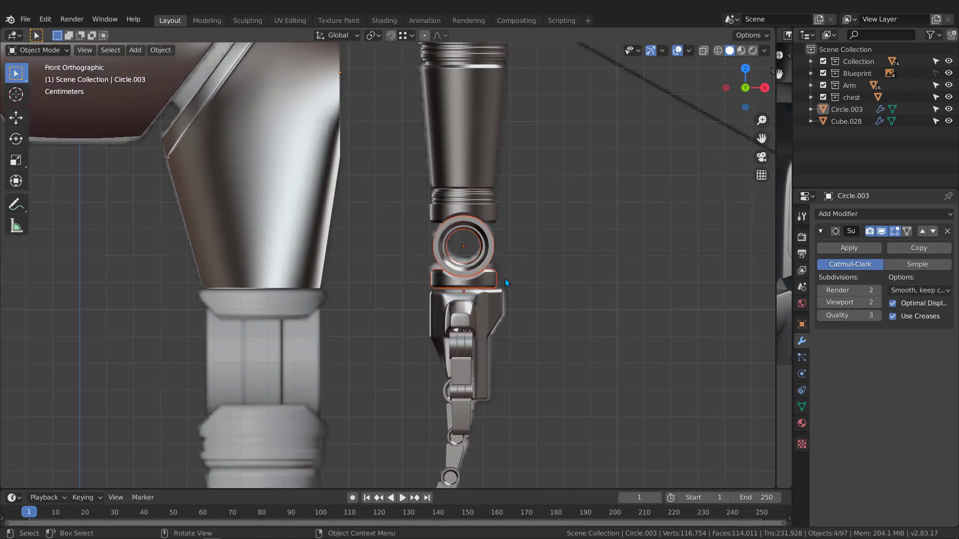
{"action": "left_click", "coordinate": [505, 279]}
{"action": "left_click_drag", "start_coordinate": [398, 244], "coordinate": [519, 279]}
{"action": "left_click", "coordinate": [518, 280]}
{"action": "left_click", "coordinate": [431, 202]}
{"action": "left_click_drag", "start_coordinate": [401, 199], "coordinate": [534, 281]}
{"action": "scroll", "coordinate": [515, 228], "scroll_direction": "down", "scroll_amount": 3}
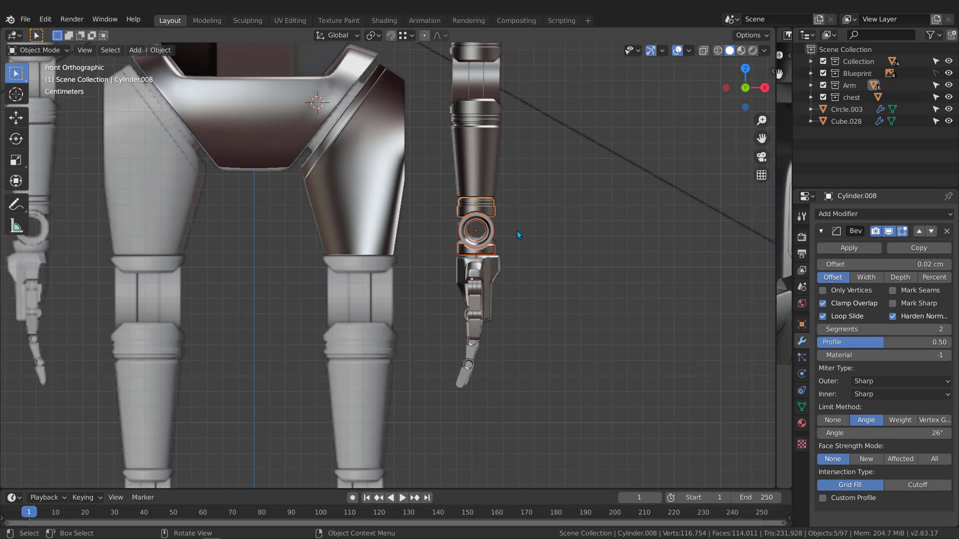
Duplicate the wrist ring pieces and drop the copy onto the right leg's lower thigh.
{"action": "key", "text": "shift+d"}
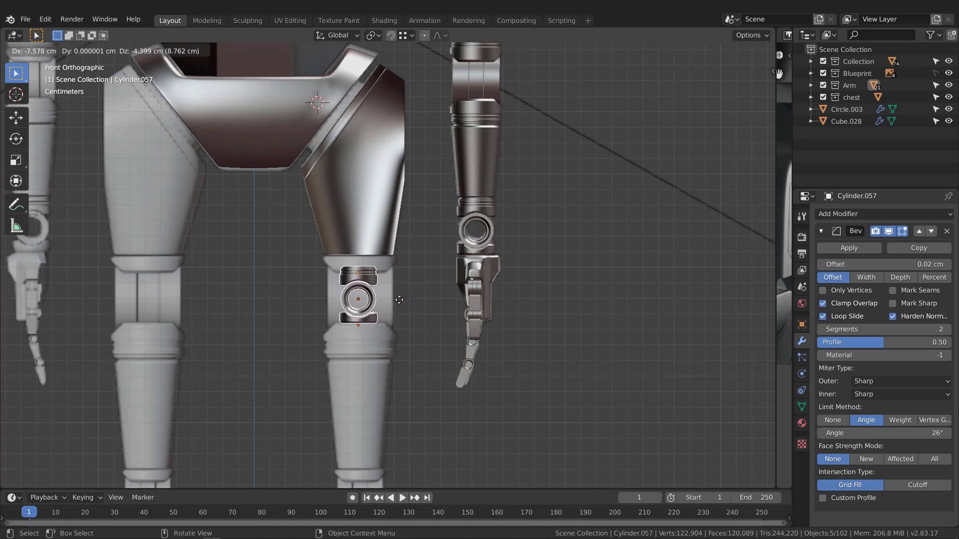
{"action": "left_click", "coordinate": [399, 299]}
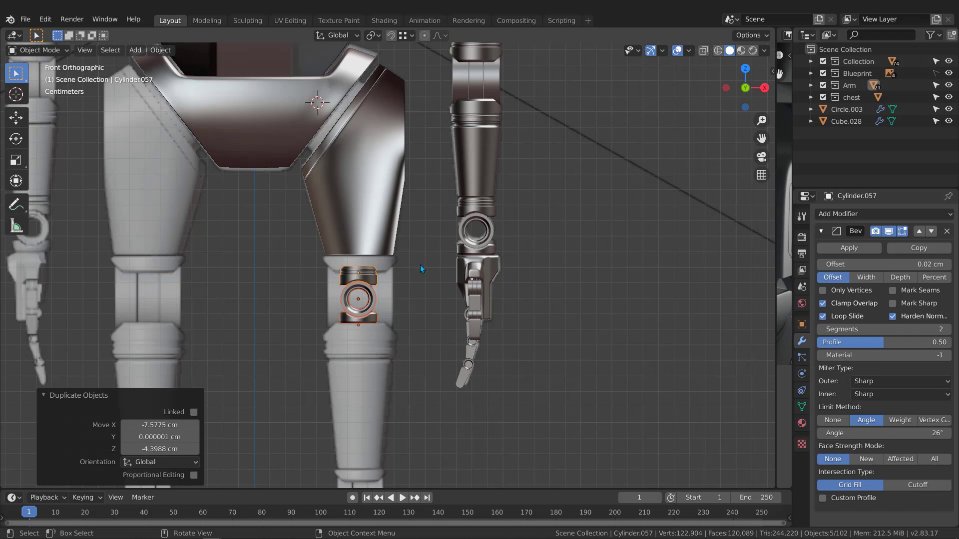
{"action": "left_click_drag", "start_coordinate": [289, 368], "coordinate": [415, 263]}
Flip the copied ring 180° and scale it up to 1.928 around the thigh.
{"action": "key", "text": "r"}
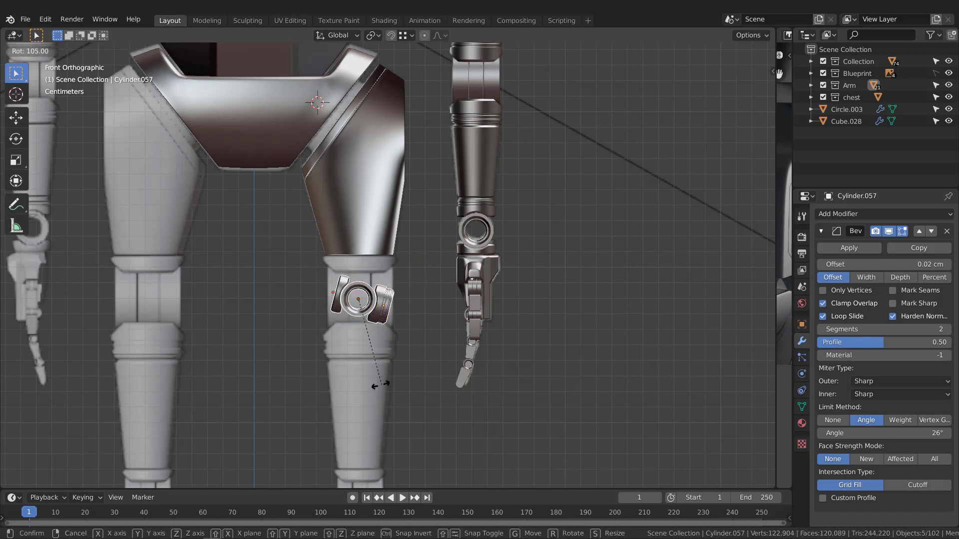
{"action": "left_click", "coordinate": [261, 361]}
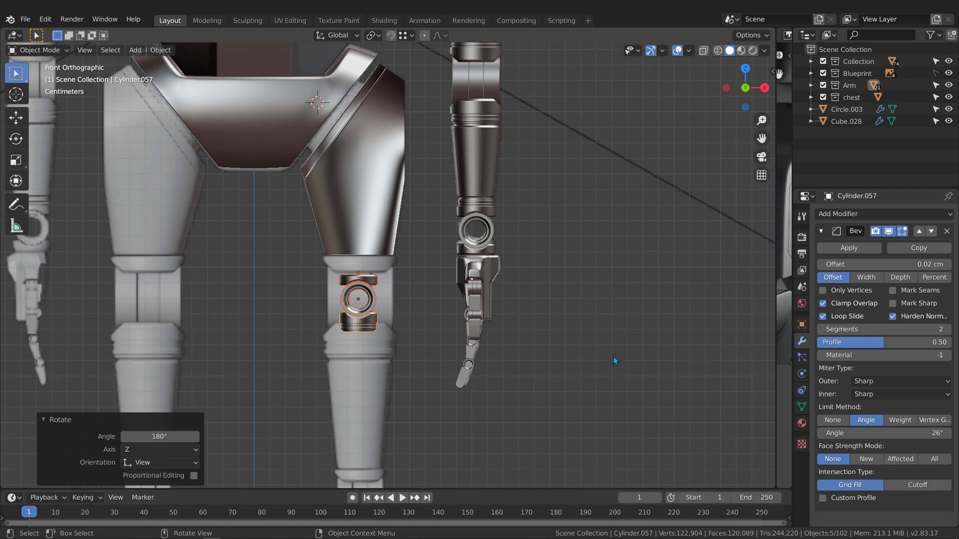
{"action": "key", "text": "s"}
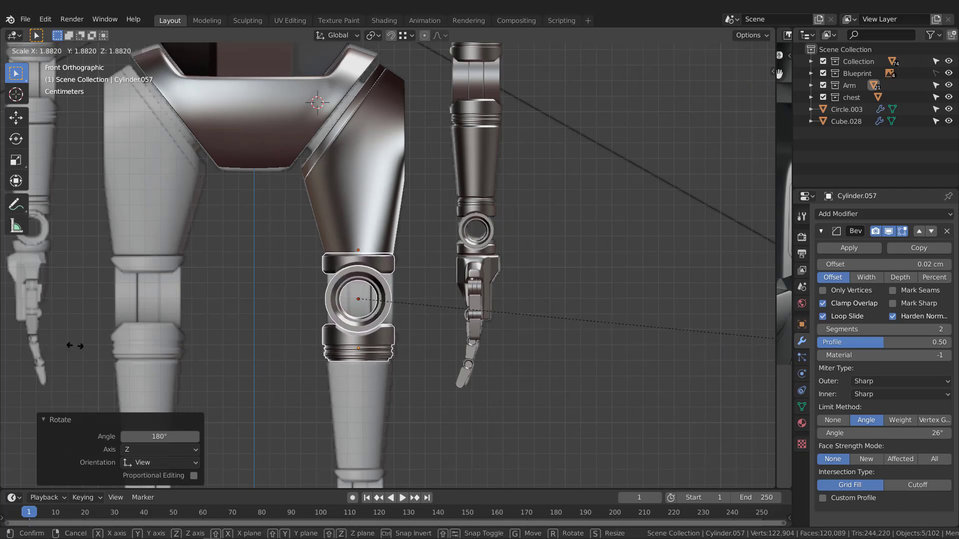
{"action": "left_click", "coordinate": [79, 346]}
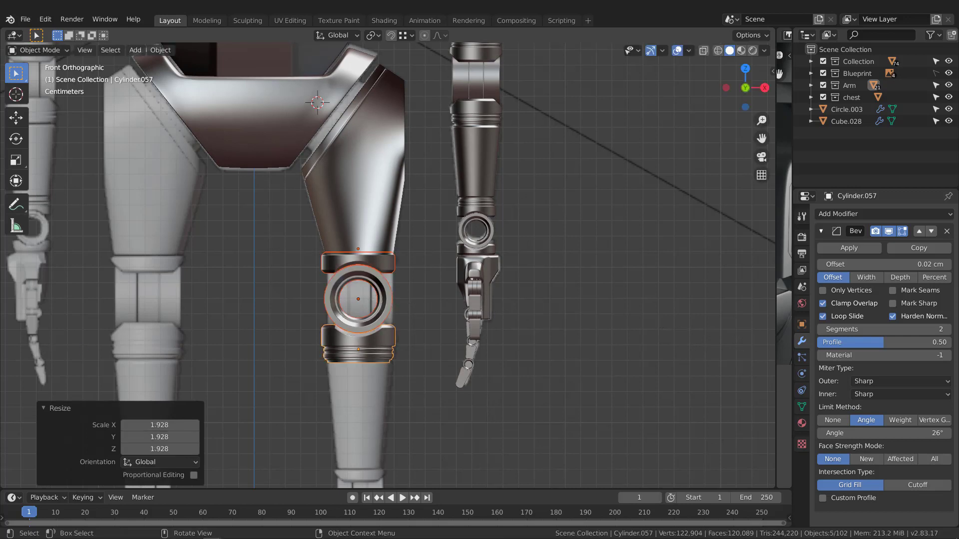
Lower the copied ring about 0.22 cm along Z.
{"action": "key", "text": "g"}
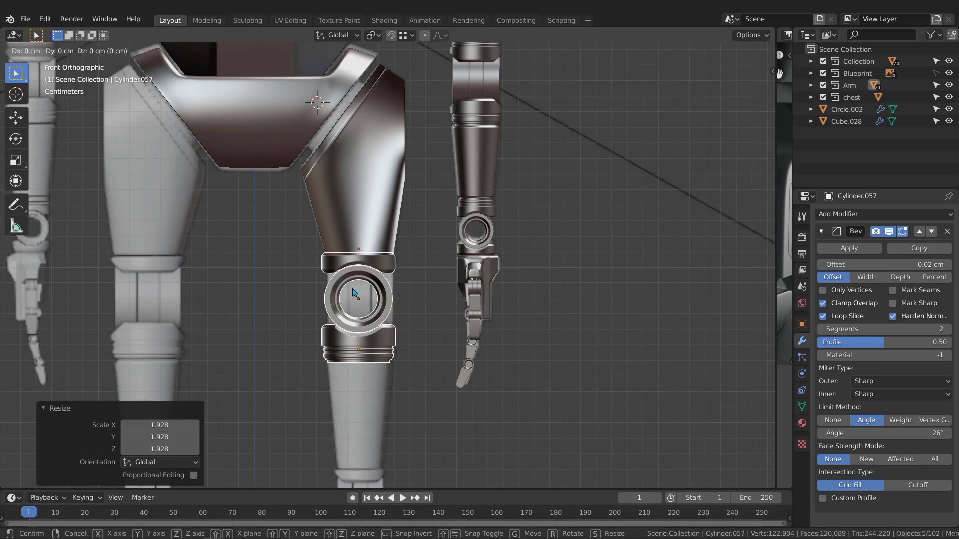
{"action": "key", "text": "z"}
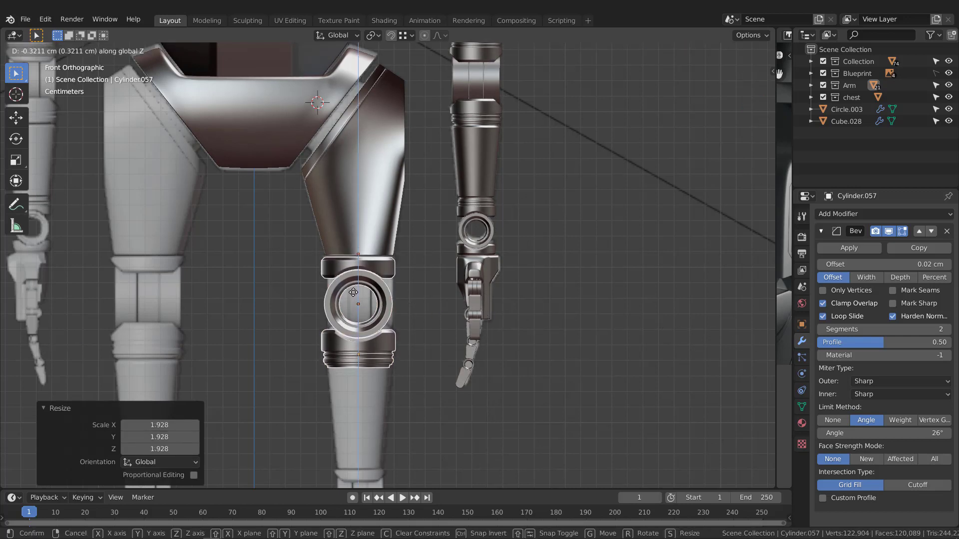
{"action": "left_click", "coordinate": [359, 278]}
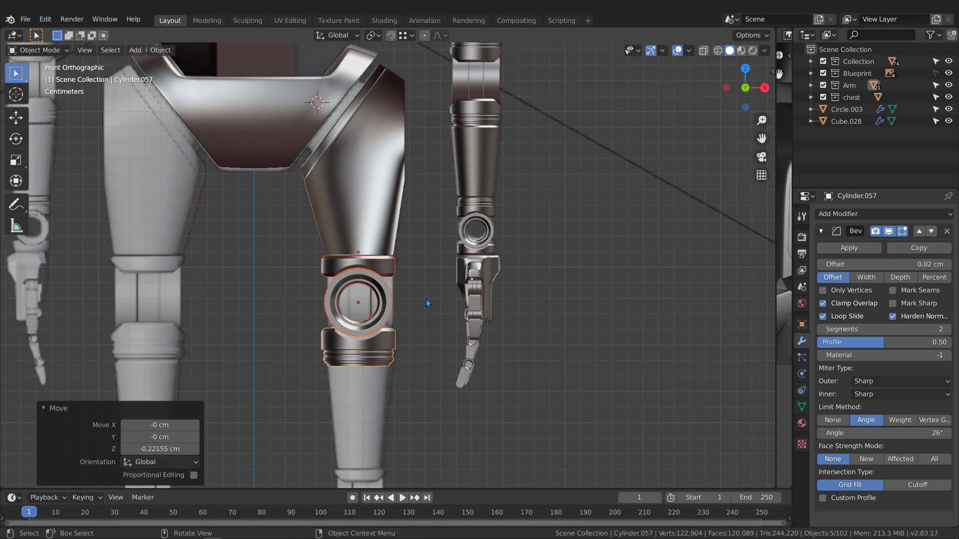
Turn the ring 90° about Z so its round face points sideways.
{"action": "key", "text": "r"}
{"action": "key", "text": "z"}
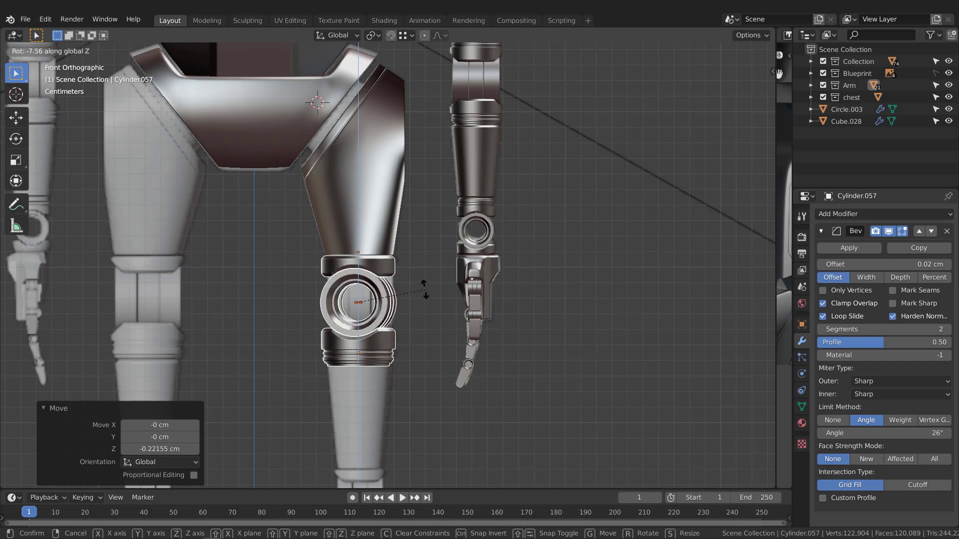
{"action": "type", "text": "90"}
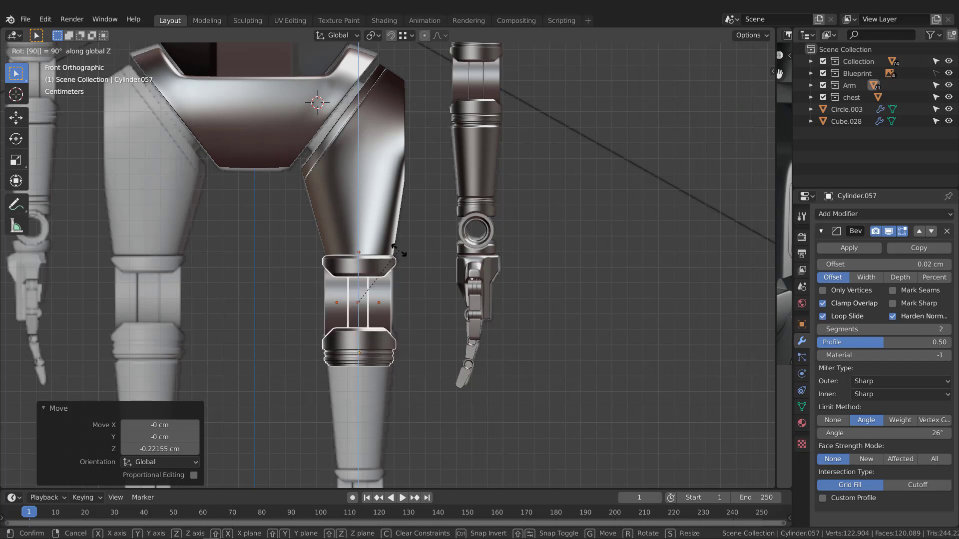
{"action": "key", "text": "Return"}
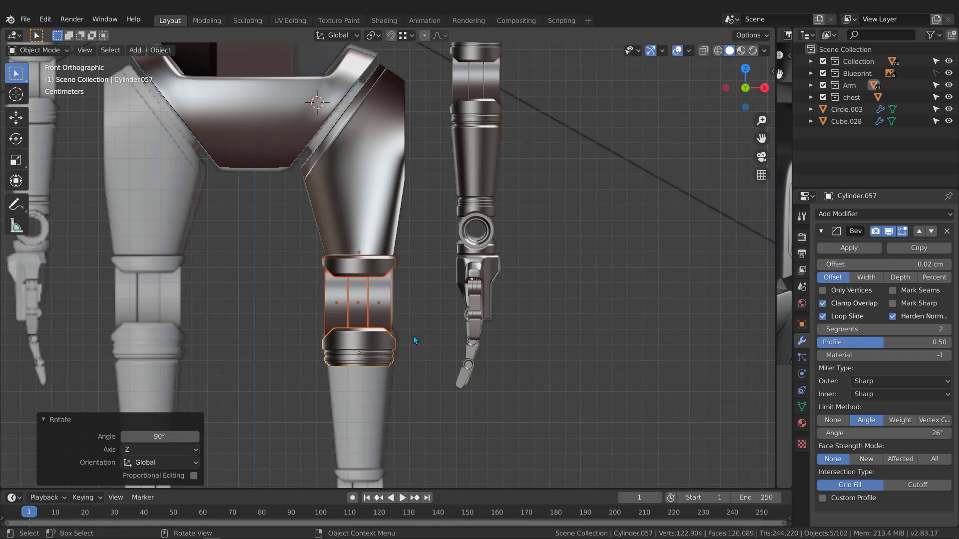
{"action": "middle_click_drag", "start_coordinate": [433, 293], "coordinate": [331, 308]}
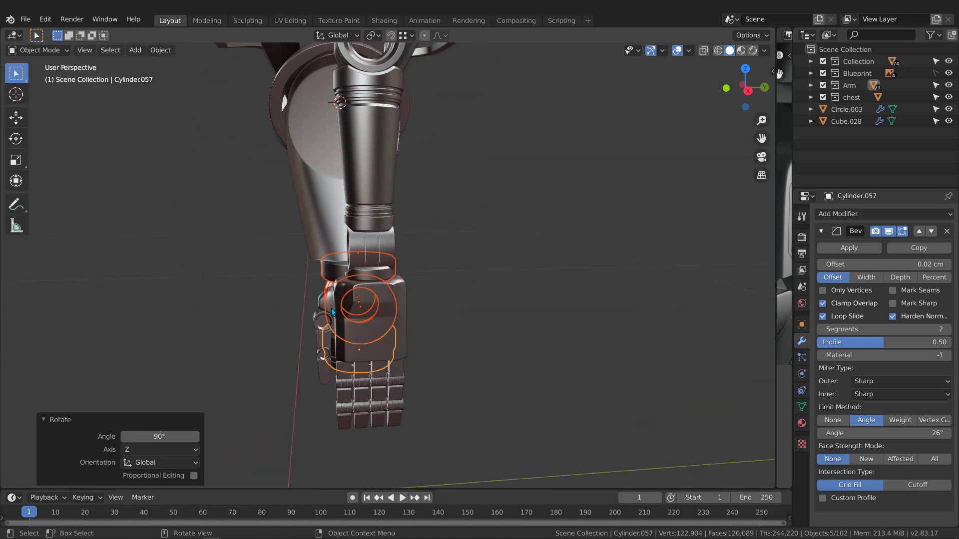
In the side view, move the ring -0.93 cm along Y to centre it front-to-back.
{"action": "key", "text": "ctrl+KP_3"}
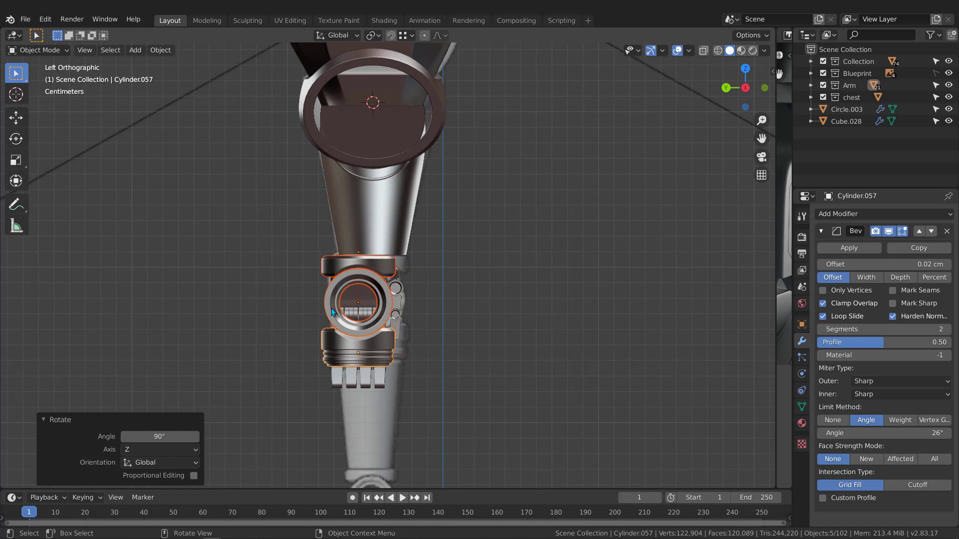
{"action": "scroll", "coordinate": [424, 297], "scroll_direction": "up", "scroll_amount": 3}
{"action": "key", "text": "g"}
{"action": "key", "text": "y"}
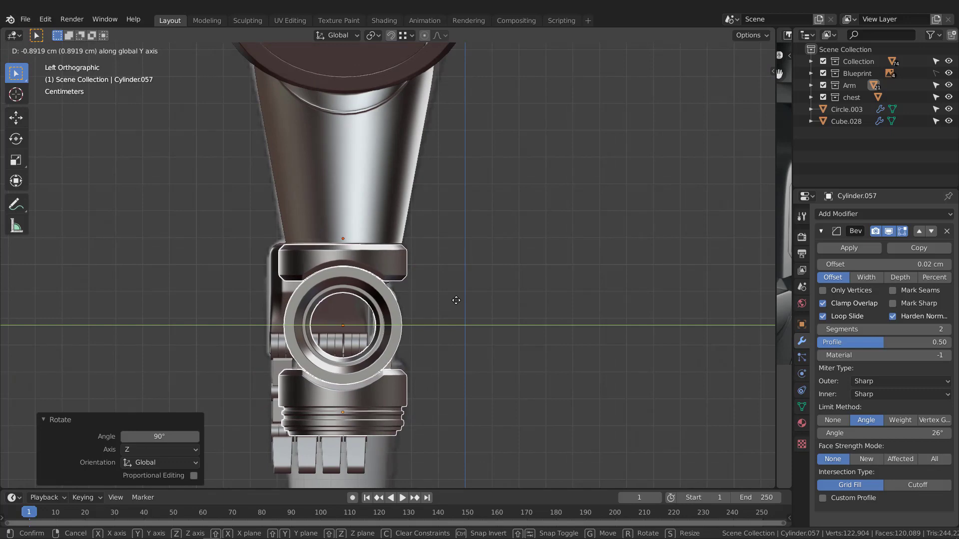
{"action": "left_click", "coordinate": [456, 300]}
{"action": "middle_click_drag", "start_coordinate": [522, 292], "coordinate": [413, 288]}
In the front view, raise the ring 0.0217 cm so its top band sits flush under the thigh.
{"action": "key", "text": "KP_1"}
{"action": "scroll", "coordinate": [343, 232], "scroll_direction": "up", "scroll_amount": 9}
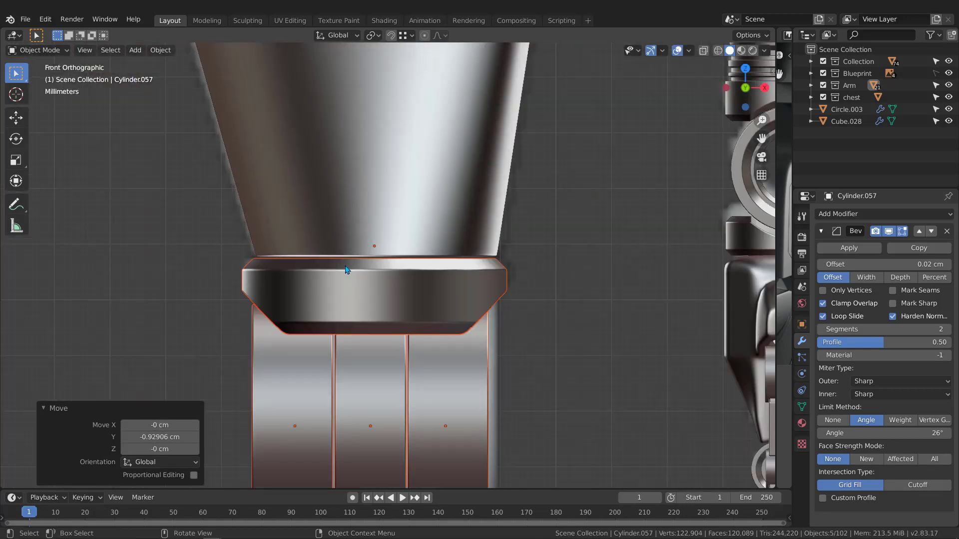
{"action": "scroll", "coordinate": [381, 255], "scroll_direction": "up", "scroll_amount": 1}
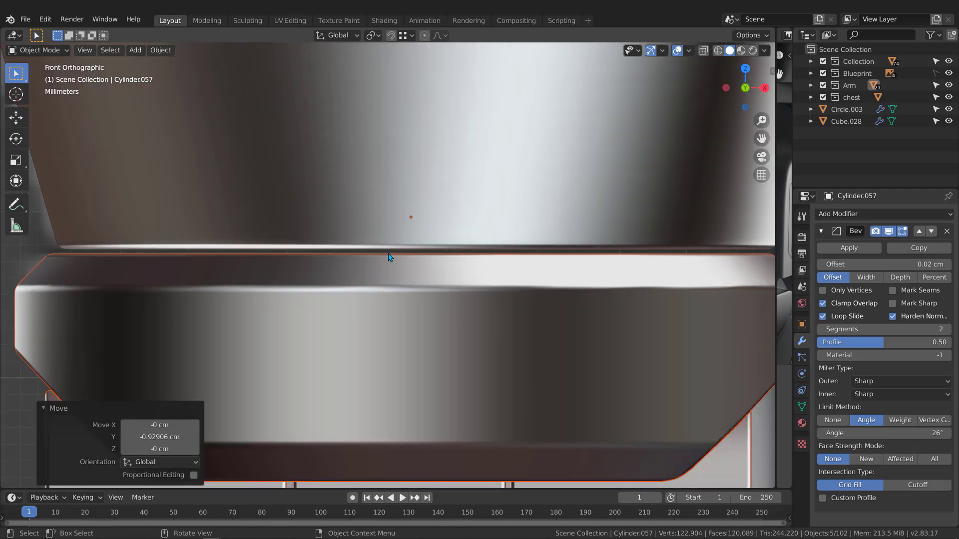
{"action": "scroll", "coordinate": [390, 257], "scroll_direction": "up", "scroll_amount": 1}
{"action": "key", "text": "g"}
{"action": "key", "text": "z"}
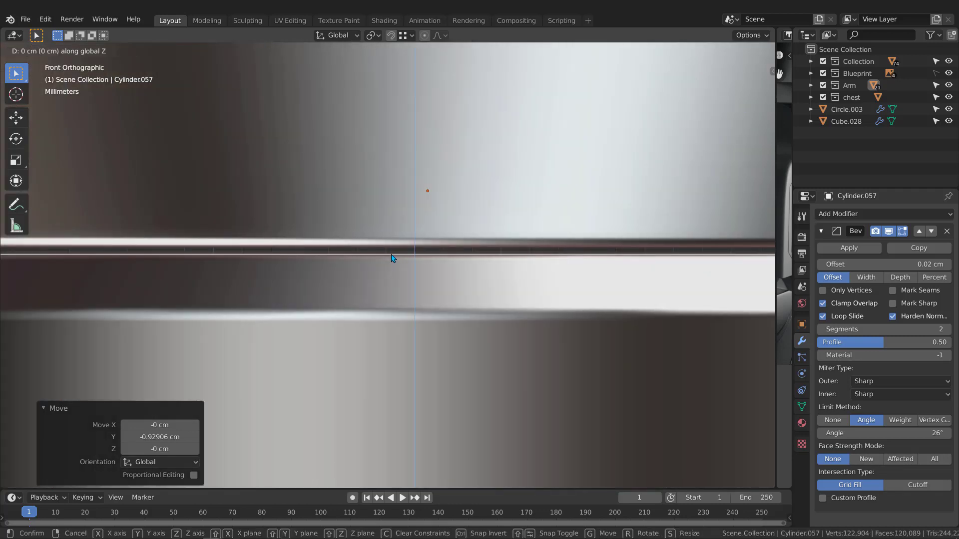
{"action": "left_click", "coordinate": [383, 195]}
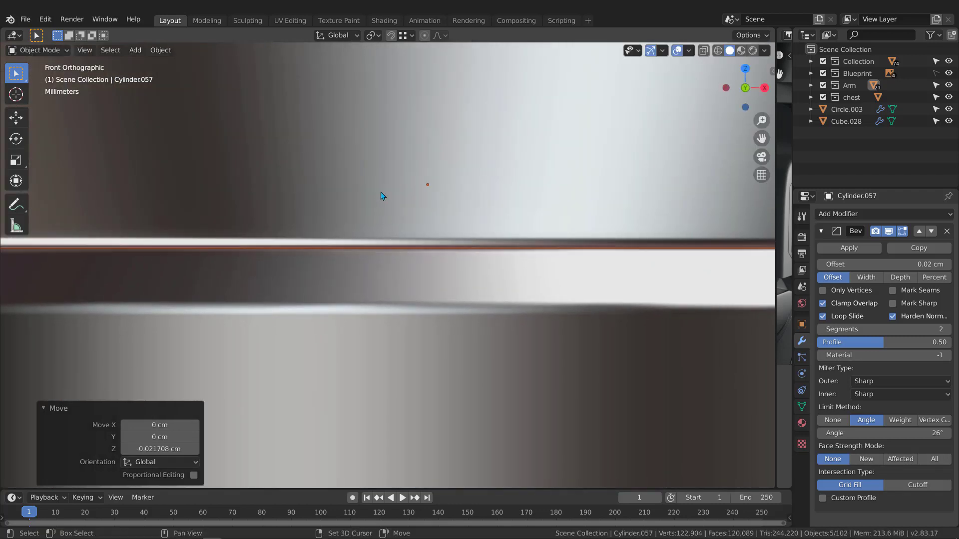
{"action": "scroll", "coordinate": [397, 250], "scroll_direction": "down", "scroll_amount": 6}
{"action": "scroll", "coordinate": [401, 279], "scroll_direction": "down", "scroll_amount": 2}
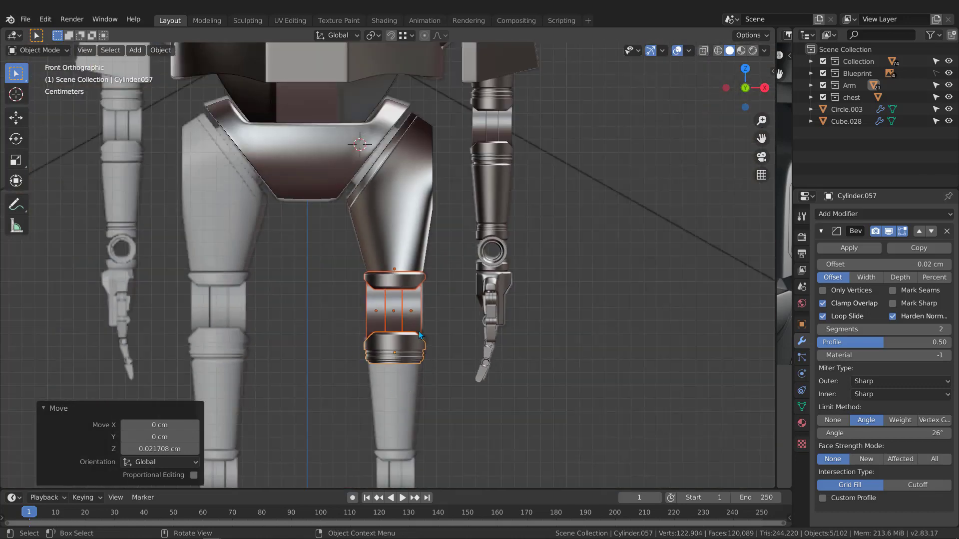
Nudge the ring 0.029 cm along X to centre it side-to-side on the leg.
{"action": "middle_click_drag", "start_coordinate": [419, 331], "coordinate": [397, 278]}
{"action": "scroll", "coordinate": [394, 285], "scroll_direction": "up", "scroll_amount": 2}
{"action": "key", "text": "KP_1"}
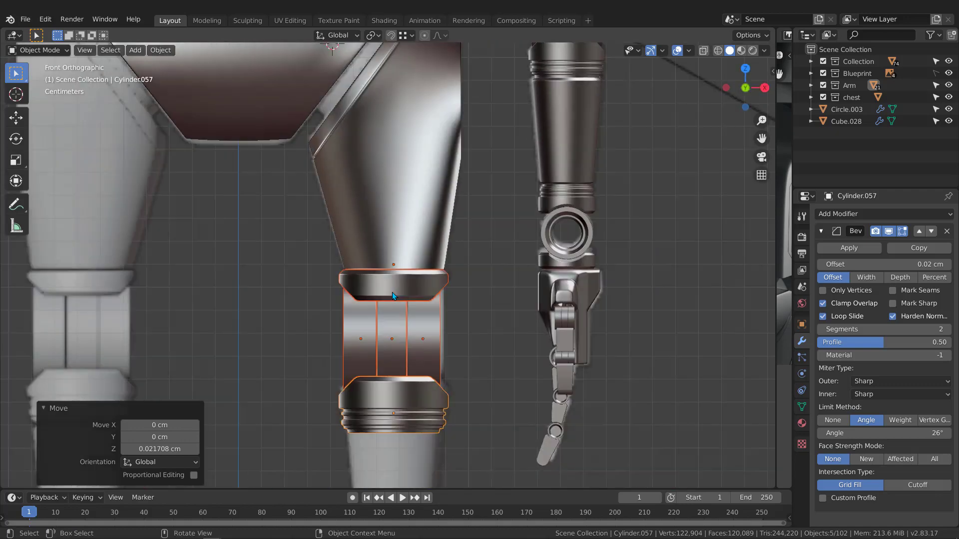
{"action": "scroll", "coordinate": [419, 273], "scroll_direction": "up", "scroll_amount": 2}
{"action": "scroll", "coordinate": [428, 278], "scroll_direction": "down", "scroll_amount": 4}
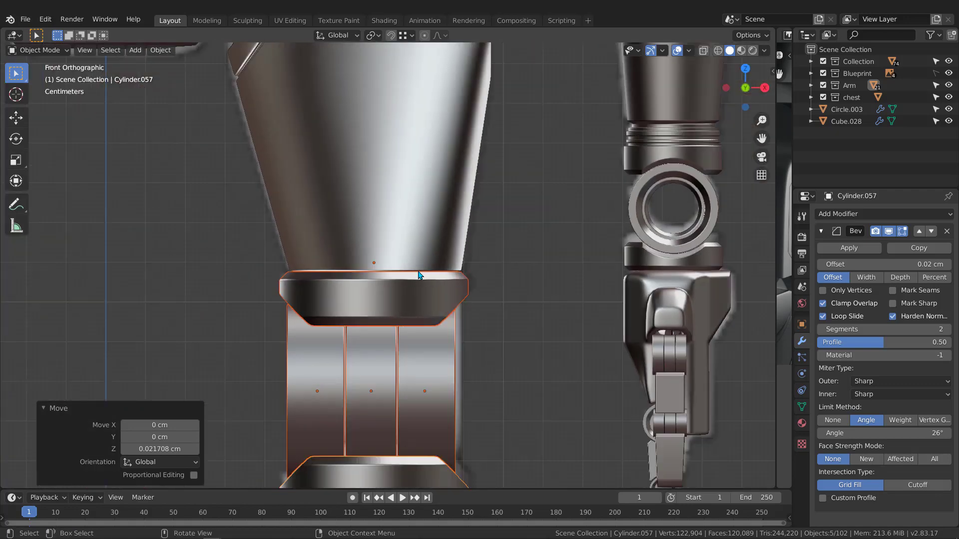
{"action": "scroll", "coordinate": [430, 277], "scroll_direction": "up", "scroll_amount": 5}
{"action": "scroll", "coordinate": [442, 276], "scroll_direction": "up", "scroll_amount": 1}
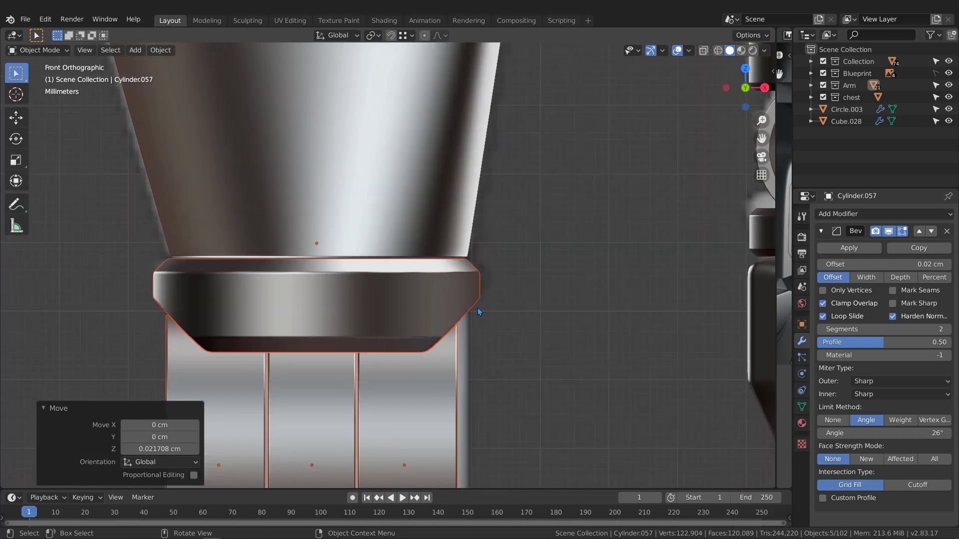
{"action": "key", "text": "g"}
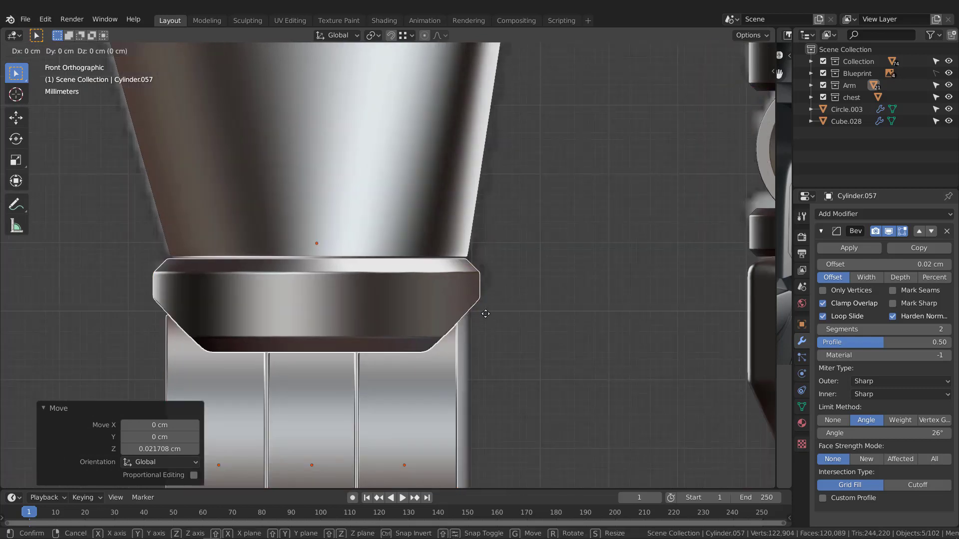
{"action": "key", "text": "x"}
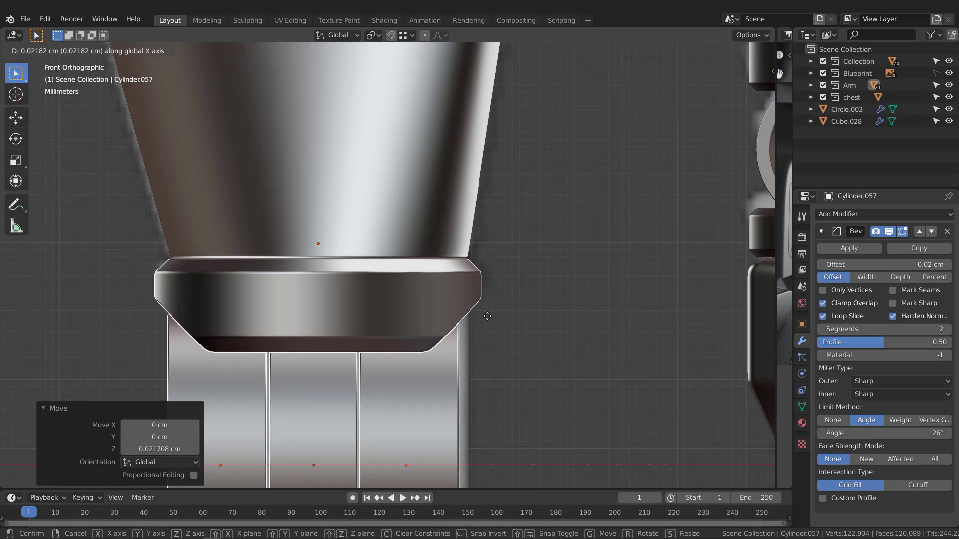
{"action": "left_click", "coordinate": [487, 316]}
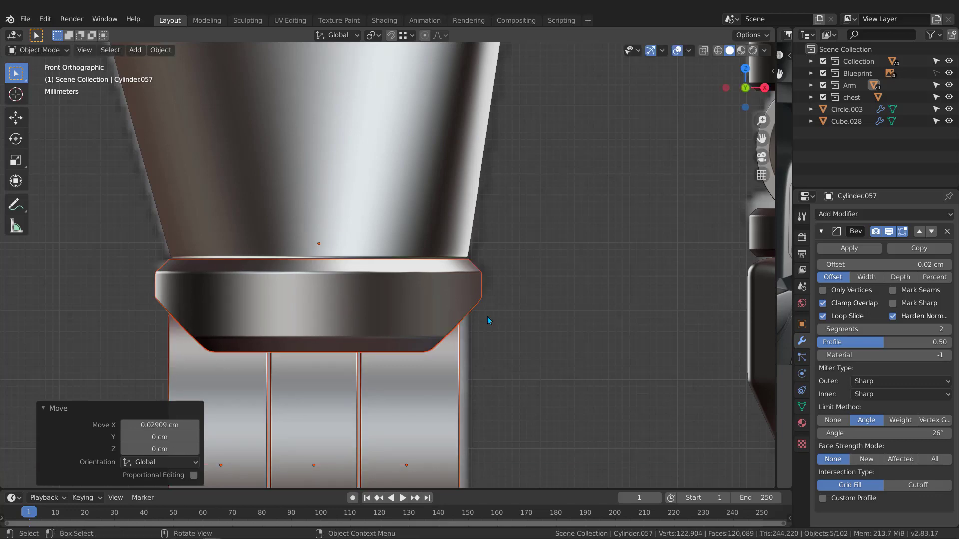
{"action": "scroll", "coordinate": [512, 247], "scroll_direction": "down", "scroll_amount": 10}
Box-select the knee joint's upper band and barrel, leaving the ribbed lower band out.
{"action": "scroll", "coordinate": [458, 209], "scroll_direction": "up", "scroll_amount": 4}
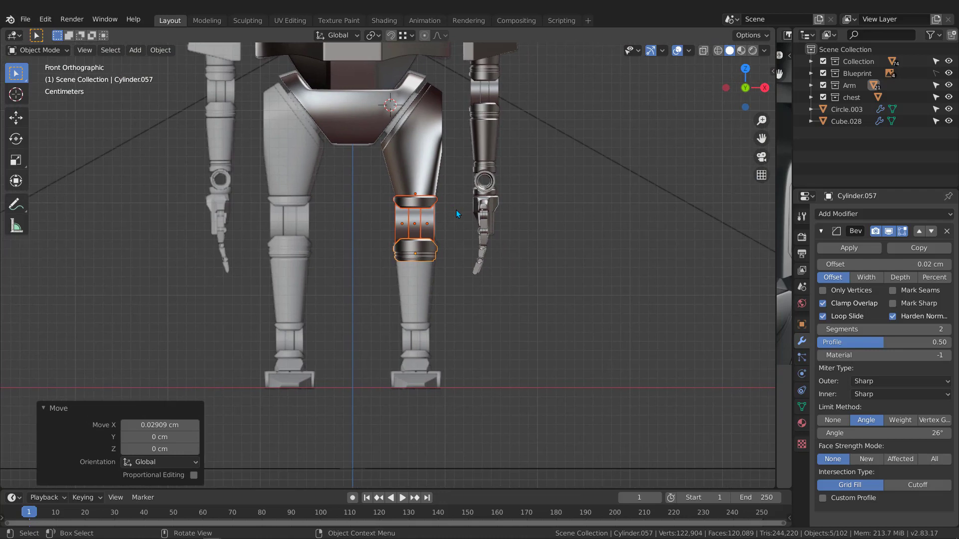
{"action": "scroll", "coordinate": [454, 262], "scroll_direction": "up", "scroll_amount": 5, "text": "shift"}
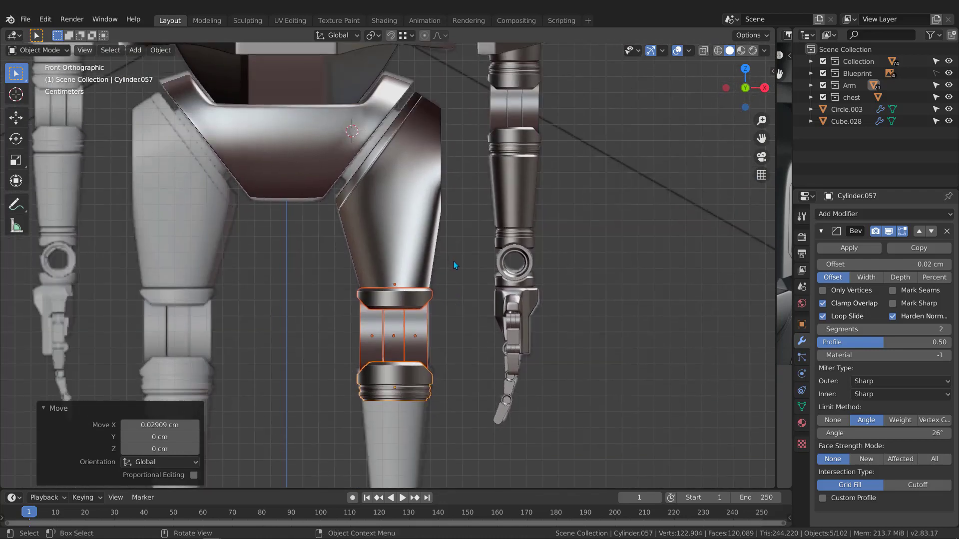
{"action": "middle_click_drag", "start_coordinate": [438, 328], "coordinate": [443, 106], "text": "shift"}
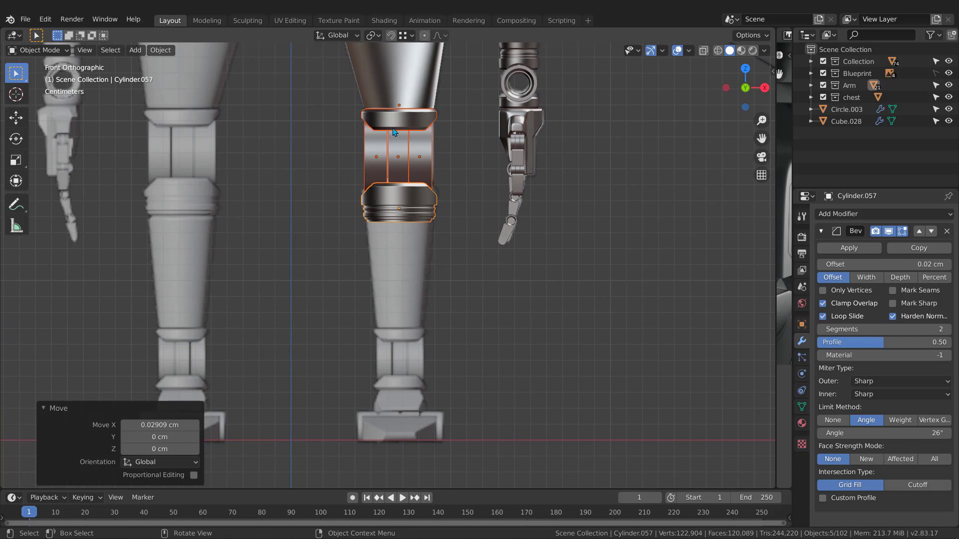
{"action": "scroll", "coordinate": [394, 132], "scroll_direction": "up", "scroll_amount": 2}
{"action": "left_click_drag", "start_coordinate": [299, 179], "coordinate": [482, 118]}
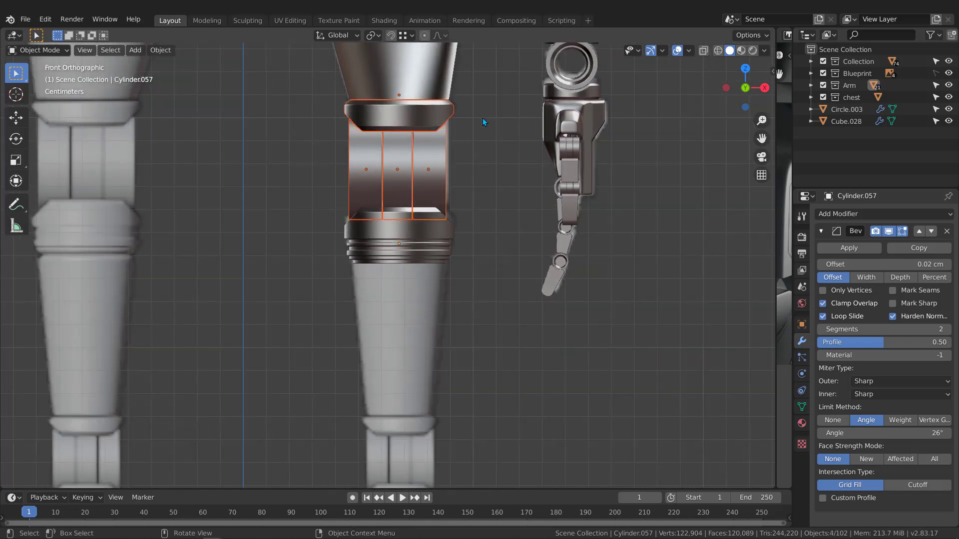
{"action": "scroll", "coordinate": [450, 135], "scroll_direction": "down", "scroll_amount": 3}
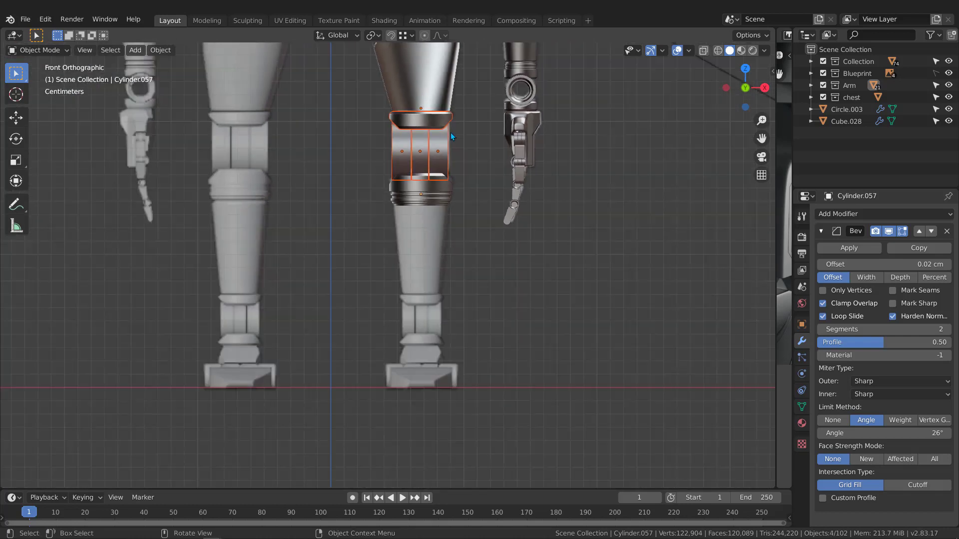
Duplicate the knee band and barrel, move them 13.772 cm down to the ankle, and scale to 0.711.
{"action": "key", "text": "shift+d"}
{"action": "key", "text": "z"}
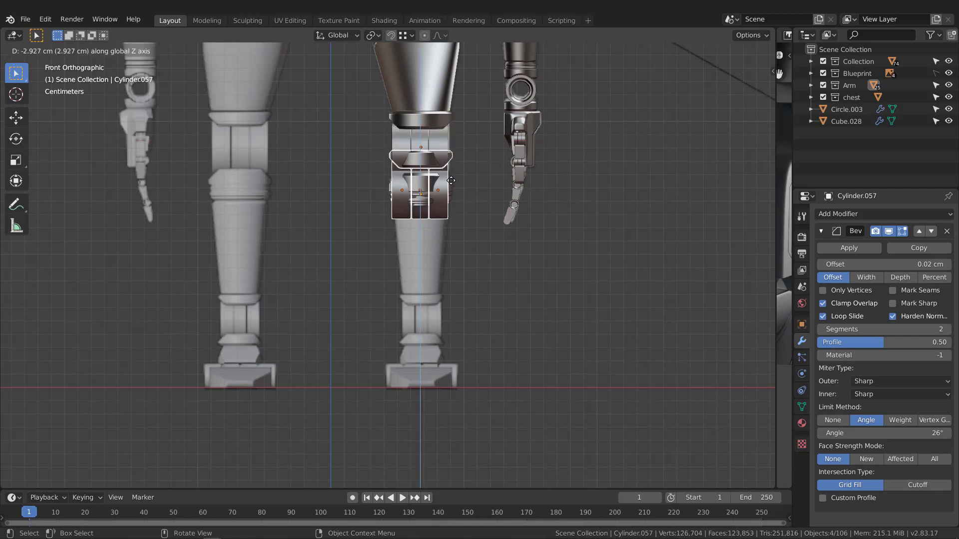
{"action": "left_click", "coordinate": [456, 316]}
{"action": "key", "text": "s"}
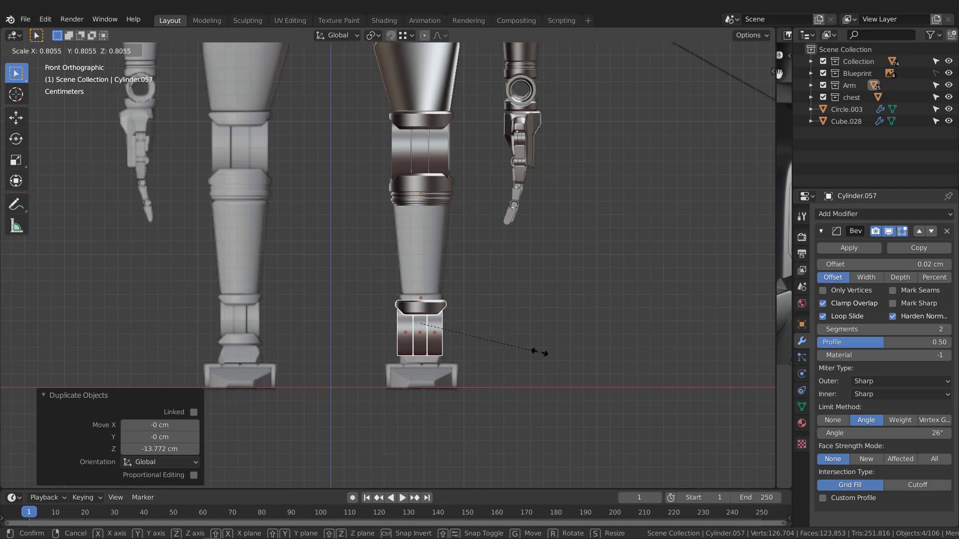
{"action": "left_click", "coordinate": [524, 347]}
{"action": "scroll", "coordinate": [448, 325], "scroll_direction": "up", "scroll_amount": 3}
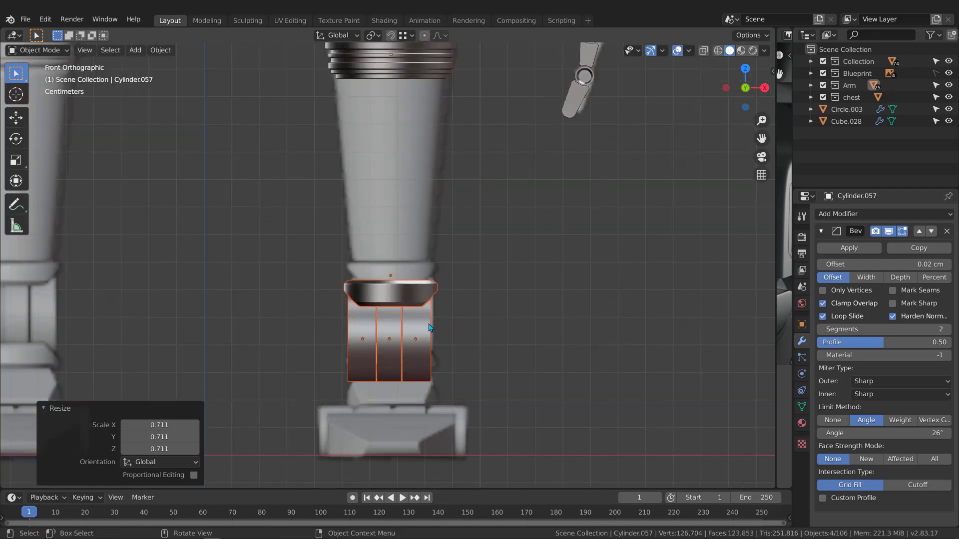
Fine-tune the ankle copies: raise slightly, shrink to 0.969, then nudge up again.
{"action": "key", "text": "g"}
{"action": "key", "text": "z"}
{"action": "left_click", "coordinate": [428, 307]}
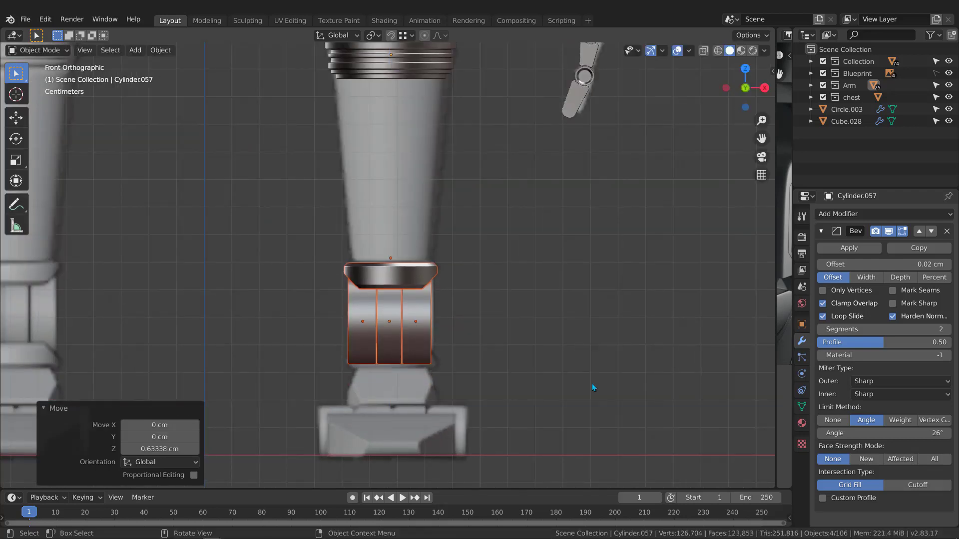
{"action": "key", "text": "s"}
{"action": "left_click", "coordinate": [583, 380]}
{"action": "scroll", "coordinate": [401, 271], "scroll_direction": "up", "scroll_amount": 4}
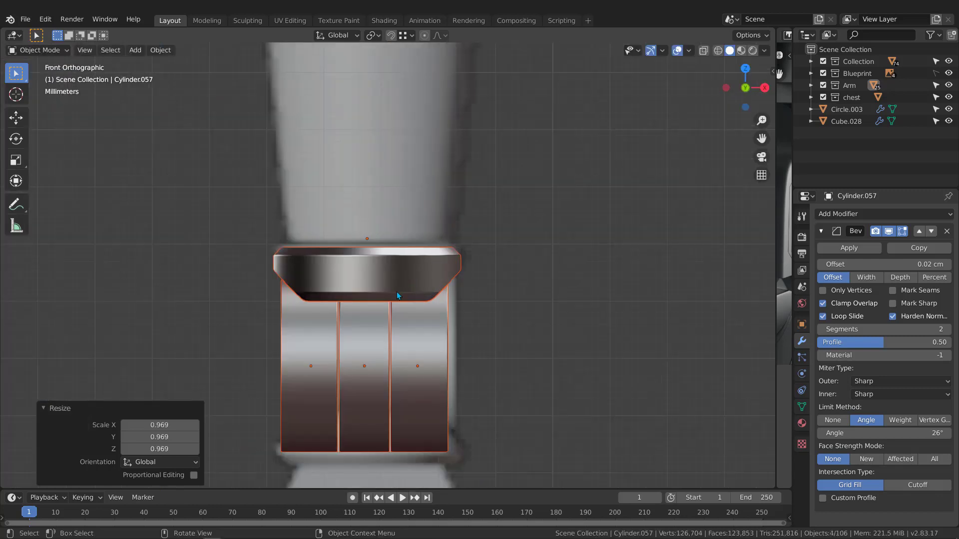
{"action": "key", "text": "g"}
{"action": "key", "text": "z"}
{"action": "left_click", "coordinate": [398, 289]}
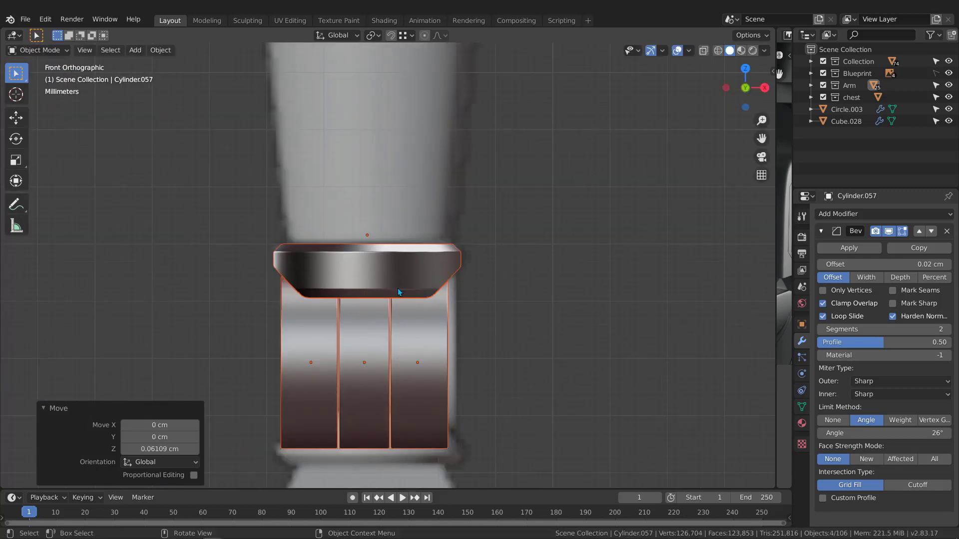
{"action": "scroll", "coordinate": [430, 253], "scroll_direction": "down", "scroll_amount": 4}
In the right side view, select the ankle joint's round ring.
{"action": "left_click", "coordinate": [427, 260]}
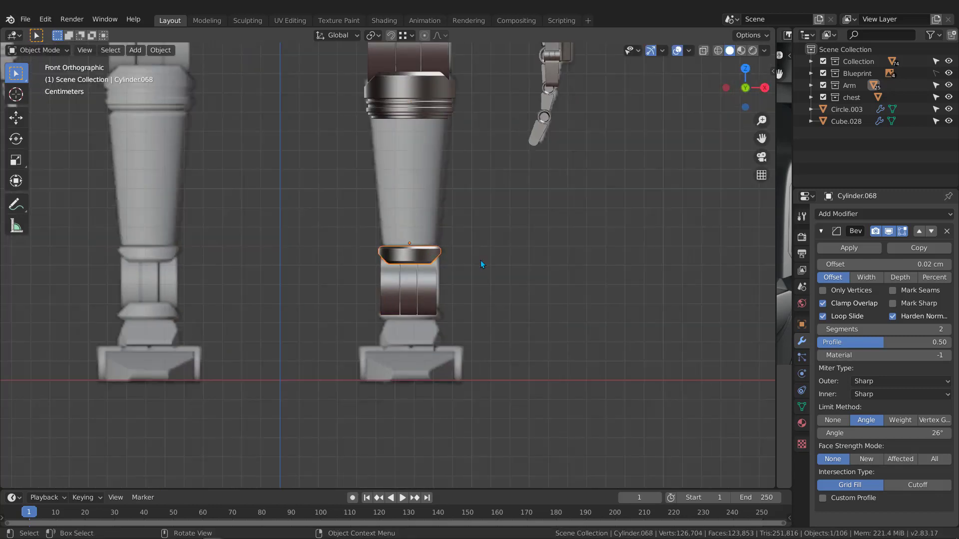
{"action": "middle_click_drag", "start_coordinate": [481, 260], "coordinate": [397, 260]}
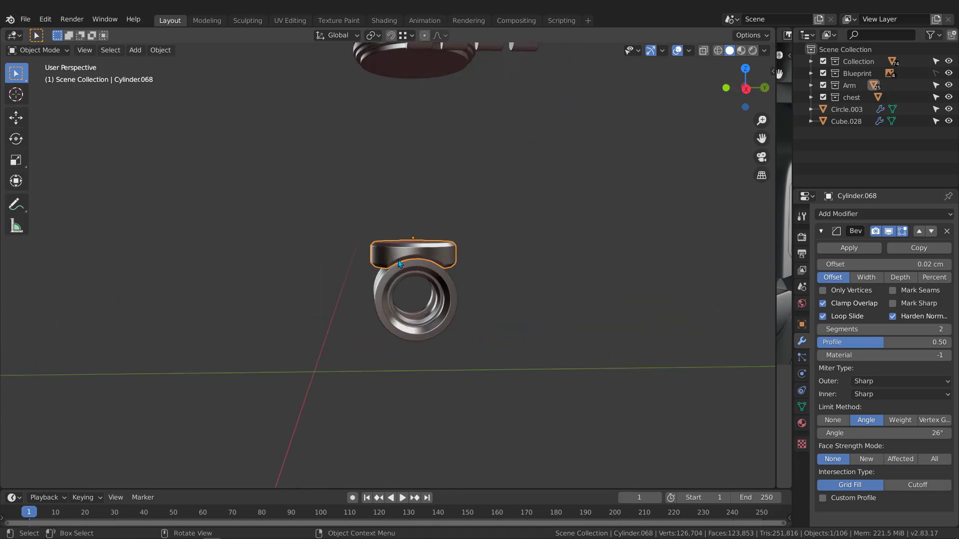
{"action": "key", "text": "KP_1"}
{"action": "key", "text": "KP_3"}
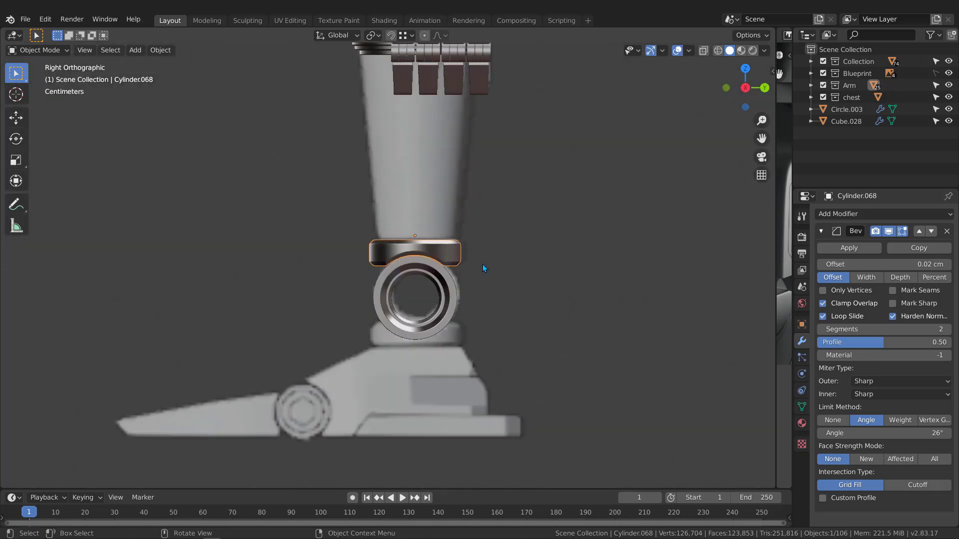
{"action": "scroll", "coordinate": [440, 308], "scroll_direction": "up", "scroll_amount": 2}
{"action": "left_click", "coordinate": [433, 271]}
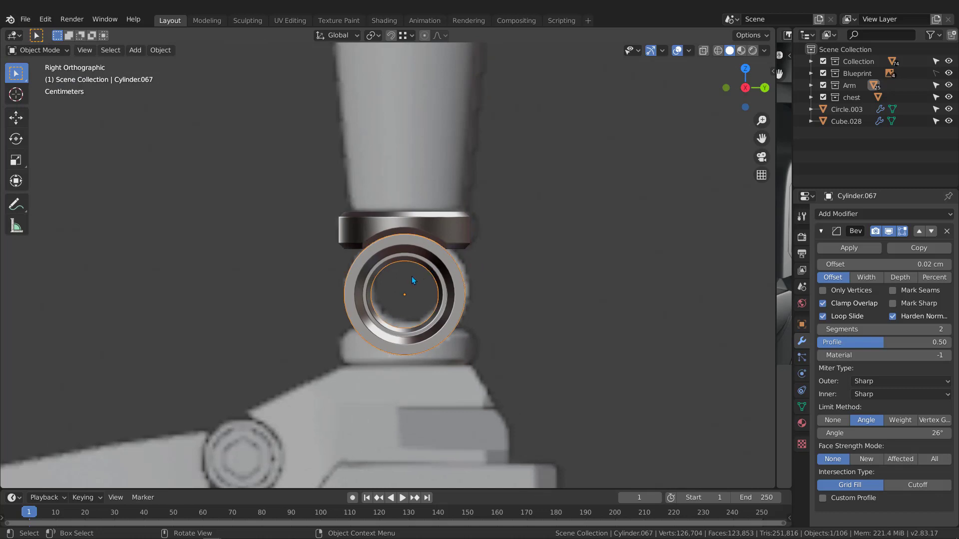
Snap the 3D cursor to the ring's centre and set the pivot point to 3D Cursor.
{"action": "key", "text": "shift+s"}
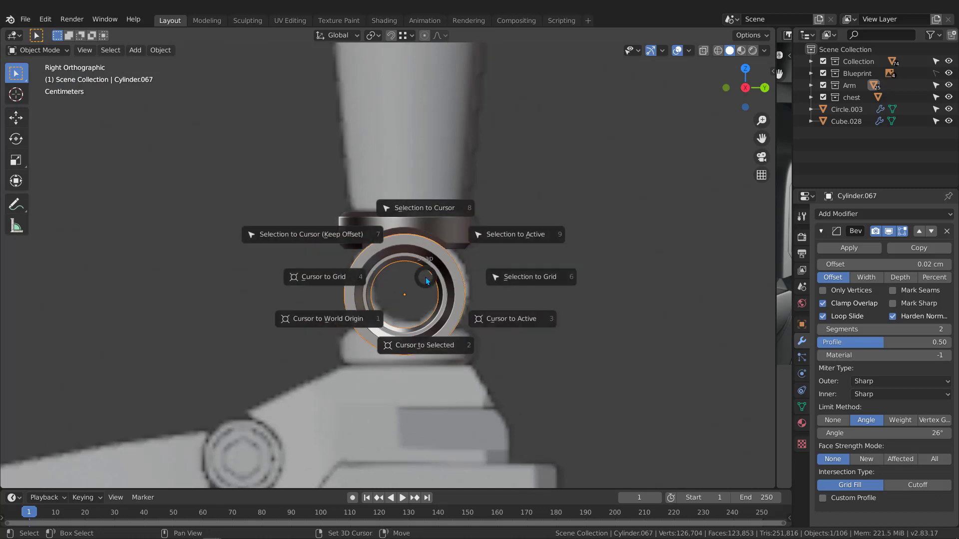
{"action": "left_click", "coordinate": [423, 346]}
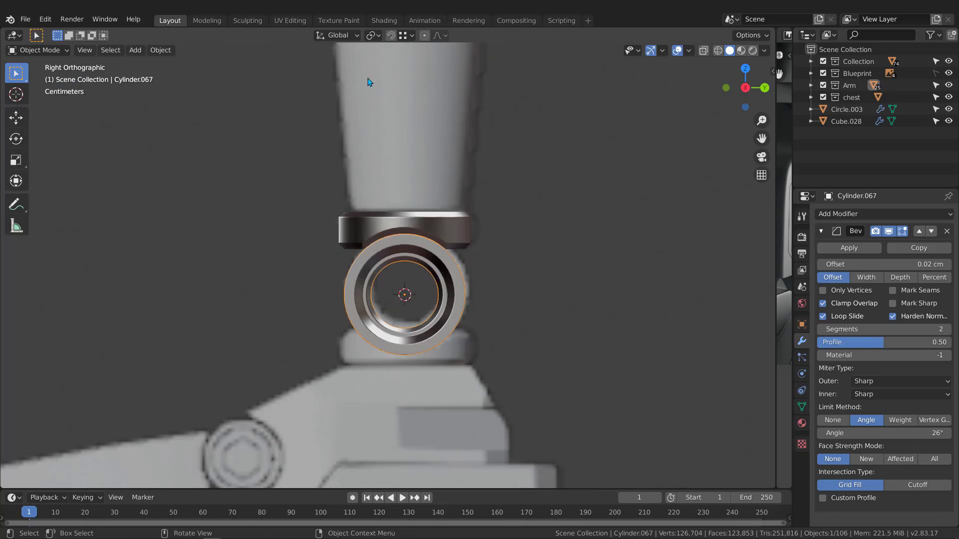
{"action": "left_click", "coordinate": [376, 37]}
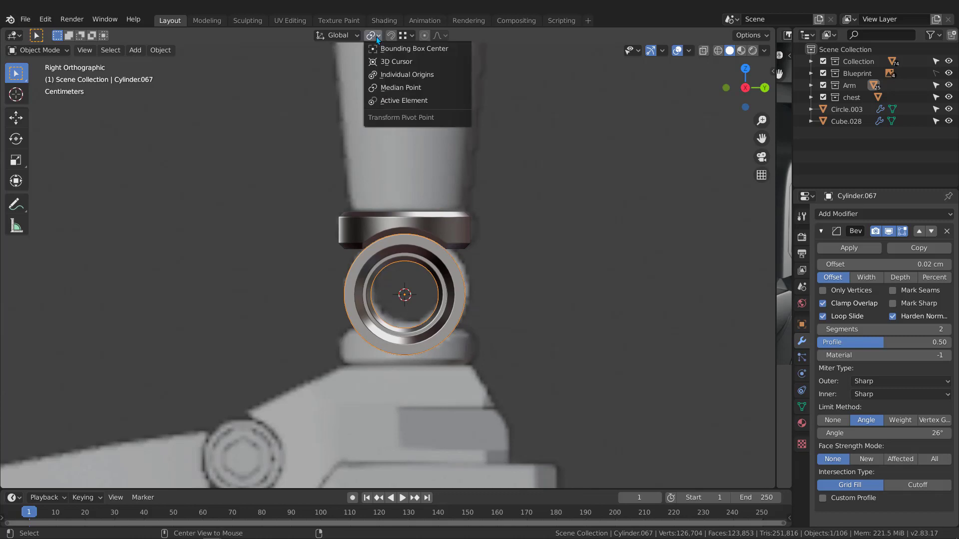
{"action": "left_click", "coordinate": [395, 60]}
Duplicate the band above the ring and flip the copy -180° to cap the barrel's bottom.
{"action": "left_click", "coordinate": [454, 231]}
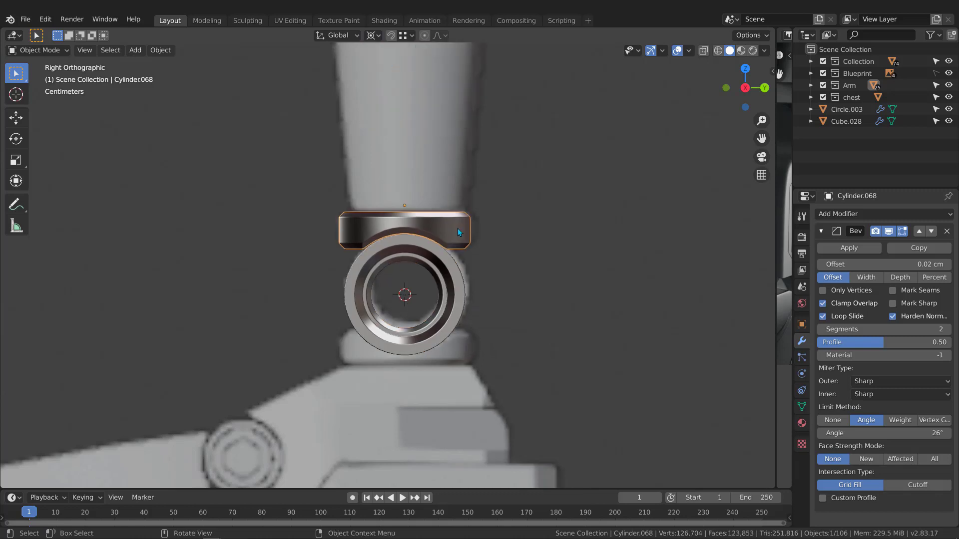
{"action": "key", "text": "shift+d"}
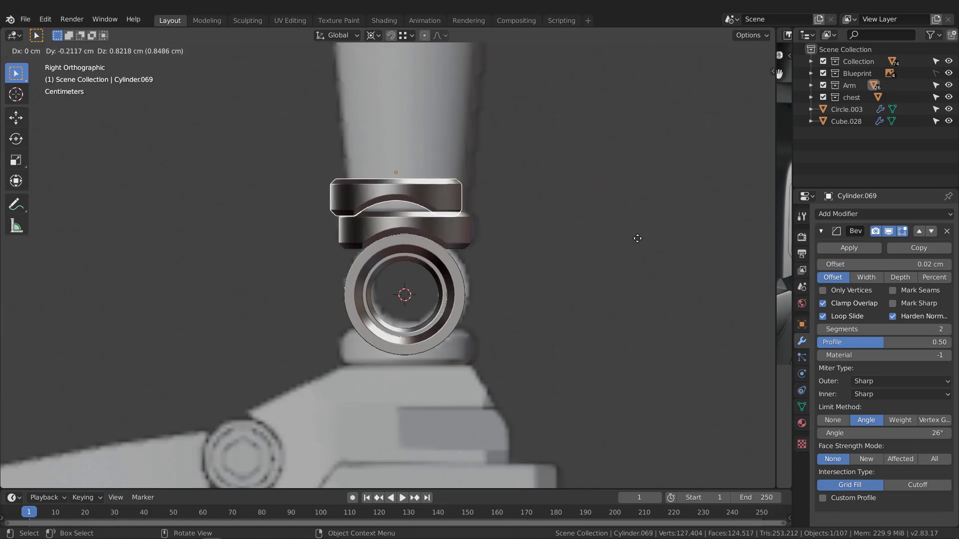
{"action": "key", "text": "Escape"}
{"action": "key", "text": "r"}
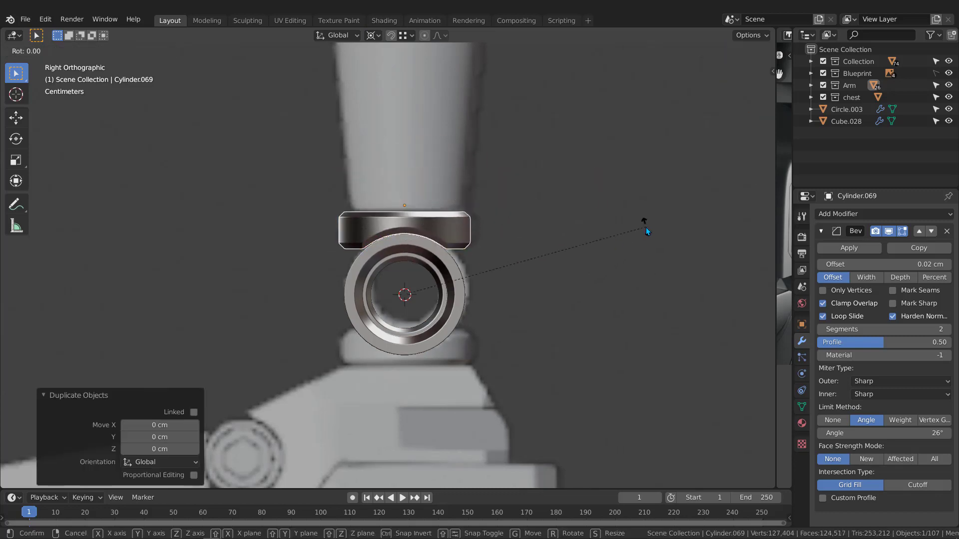
{"action": "left_click", "coordinate": [303, 324]}
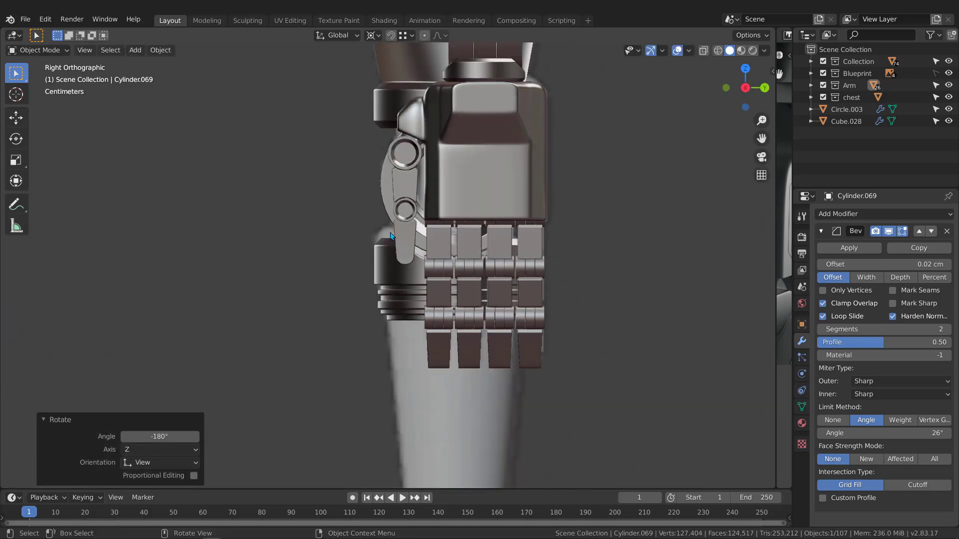
{"action": "scroll", "coordinate": [390, 232], "scroll_direction": "down", "scroll_amount": 5}
{"action": "middle_click_drag", "start_coordinate": [420, 372], "coordinate": [457, 236], "text": "shift"}
{"action": "key", "text": "KP_1"}
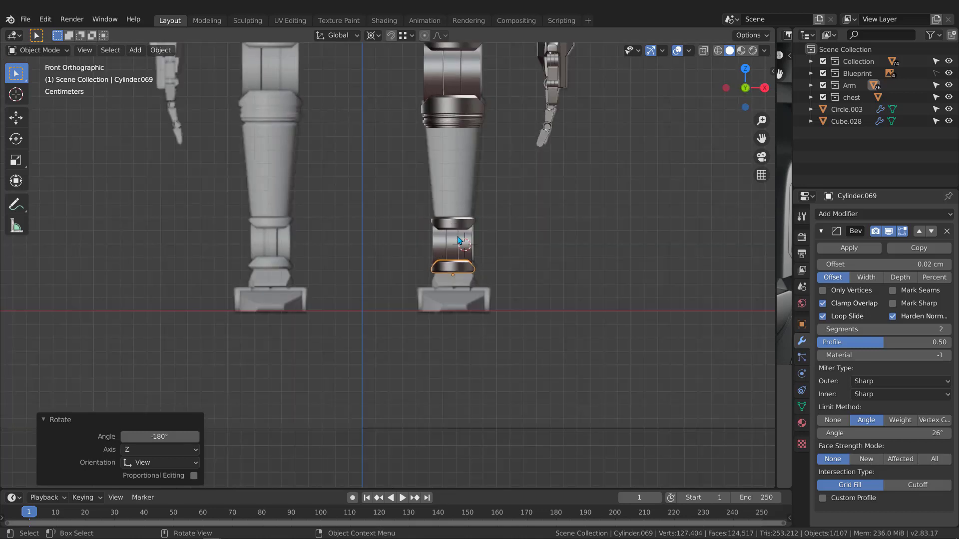
Frame the pelvis, legs and arm, and select the tapered arm cylinder Cylinder.007 above the wrist.
{"action": "scroll", "coordinate": [458, 240], "scroll_direction": "up", "scroll_amount": 4}
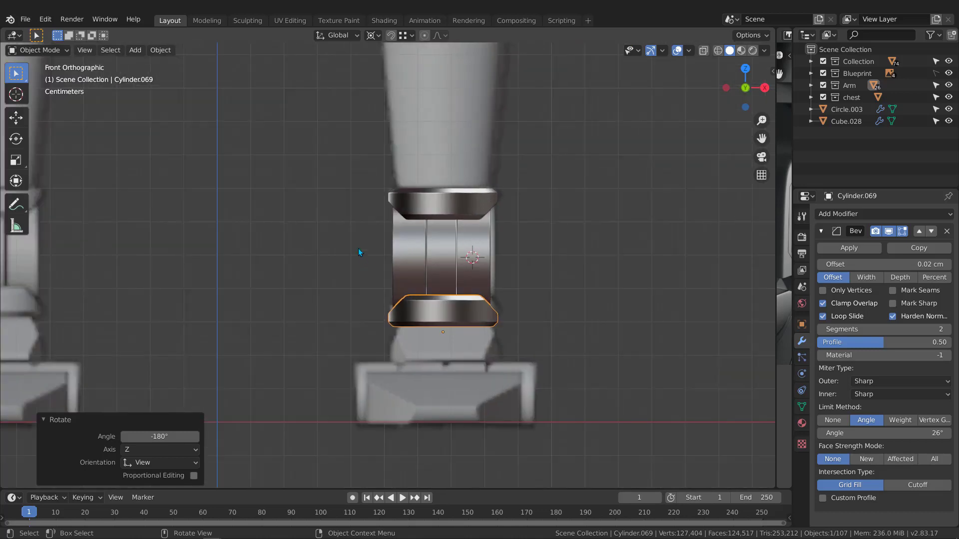
{"action": "scroll", "coordinate": [358, 248], "scroll_direction": "down", "scroll_amount": 2}
{"action": "scroll", "coordinate": [362, 238], "scroll_direction": "down", "scroll_amount": 2}
{"action": "middle_click_drag", "start_coordinate": [371, 226], "coordinate": [373, 280], "text": "shift"}
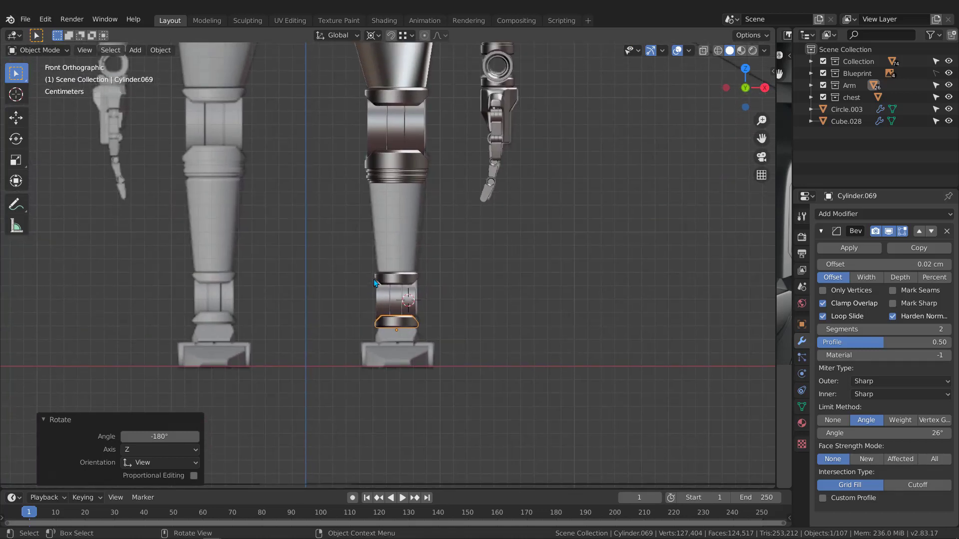
{"action": "scroll", "coordinate": [375, 283], "scroll_direction": "up", "scroll_amount": 5}
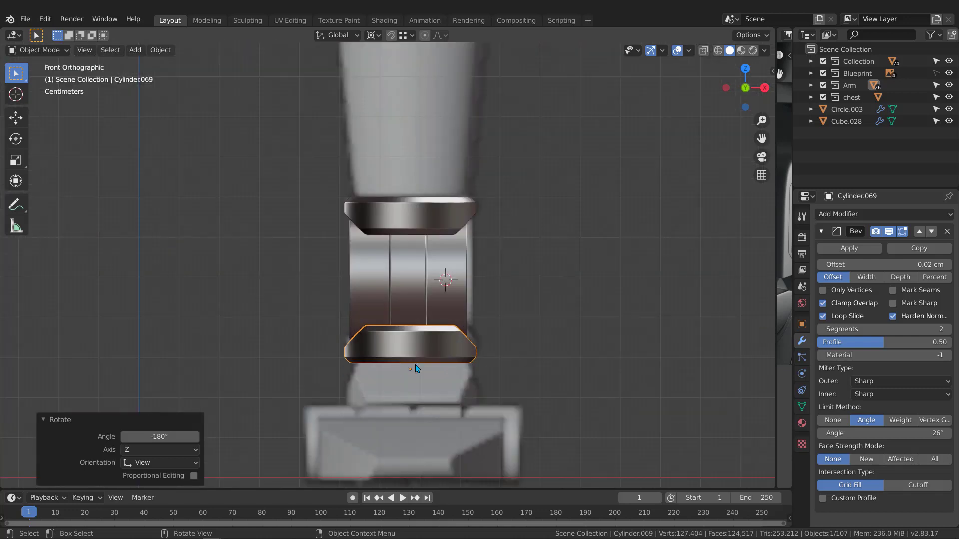
{"action": "scroll", "coordinate": [421, 352], "scroll_direction": "down", "scroll_amount": 7}
{"action": "scroll", "coordinate": [424, 299], "scroll_direction": "up", "scroll_amount": 2}
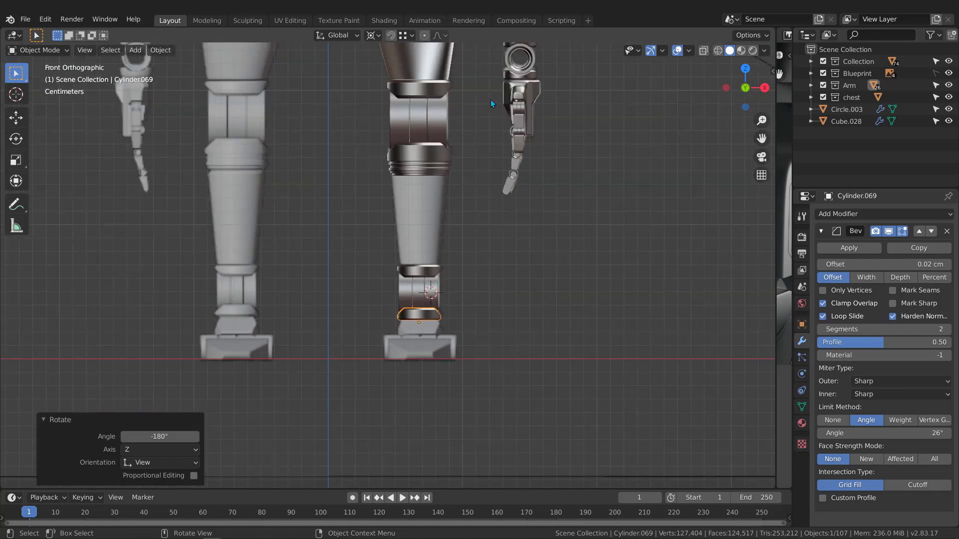
{"action": "scroll", "coordinate": [428, 235], "scroll_direction": "up", "scroll_amount": 3}
{"action": "scroll", "coordinate": [541, 133], "scroll_direction": "down", "scroll_amount": 3}
{"action": "scroll", "coordinate": [493, 301], "scroll_direction": "up", "scroll_amount": 3}
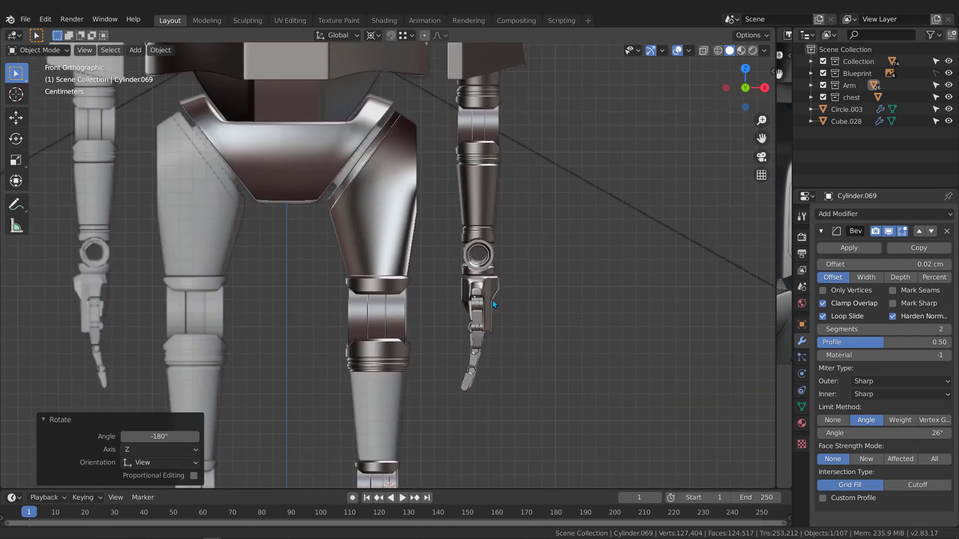
{"action": "left_click", "coordinate": [474, 190]}
{"action": "left_click", "coordinate": [493, 71]}
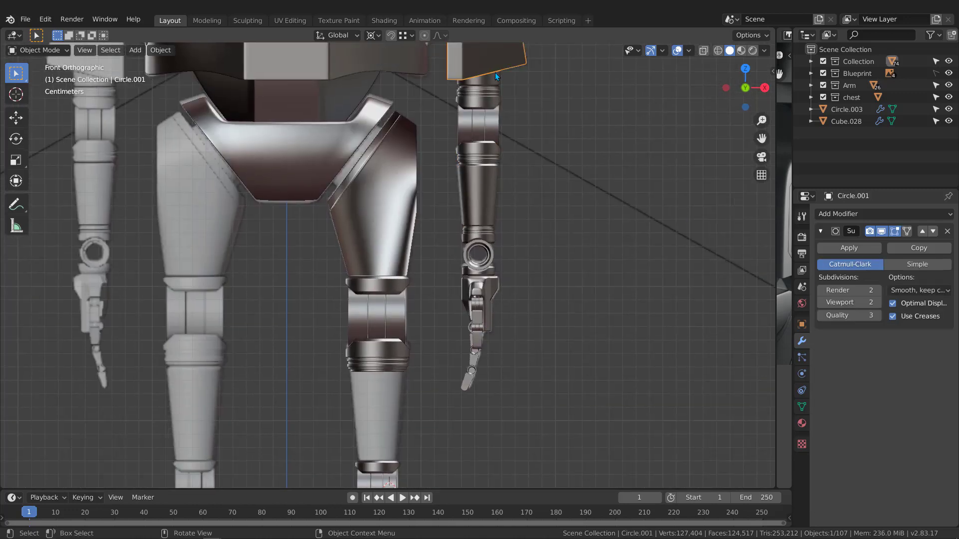
{"action": "scroll", "coordinate": [518, 139], "scroll_direction": "down", "scroll_amount": 3}
{"action": "scroll", "coordinate": [430, 319], "scroll_direction": "up", "scroll_amount": 4}
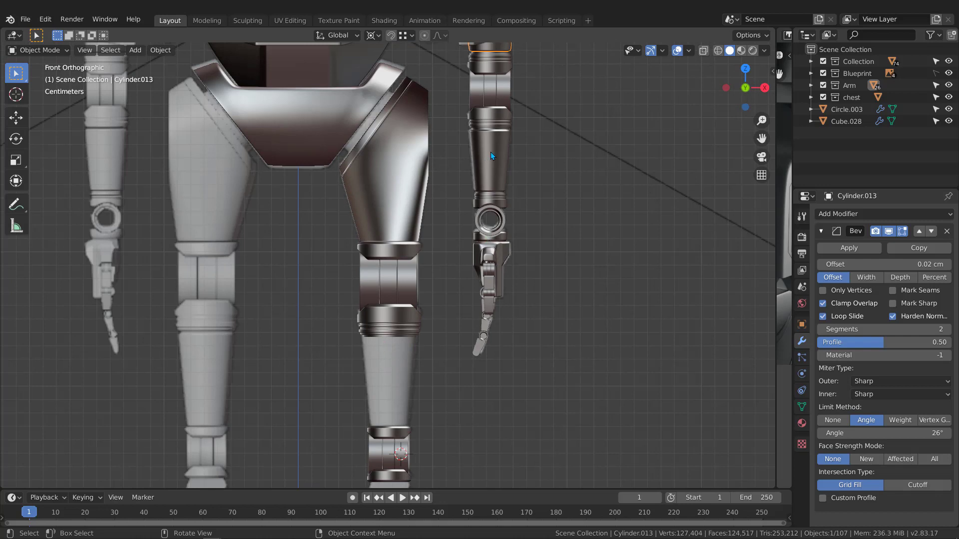
{"action": "left_click", "coordinate": [490, 153]}
{"action": "scroll", "coordinate": [505, 134], "scroll_direction": "down", "scroll_amount": 1}
{"action": "middle_click_drag", "start_coordinate": [467, 187], "coordinate": [479, 155], "text": "shift"}
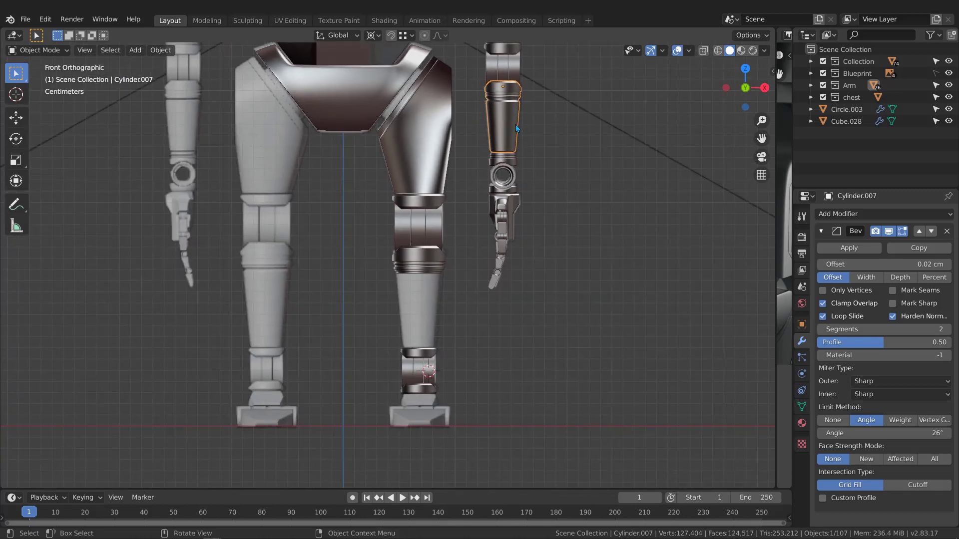
Duplicate the tapered arm piece and drop the copy on the shin above the ankle.
{"action": "key", "text": "shift+d"}
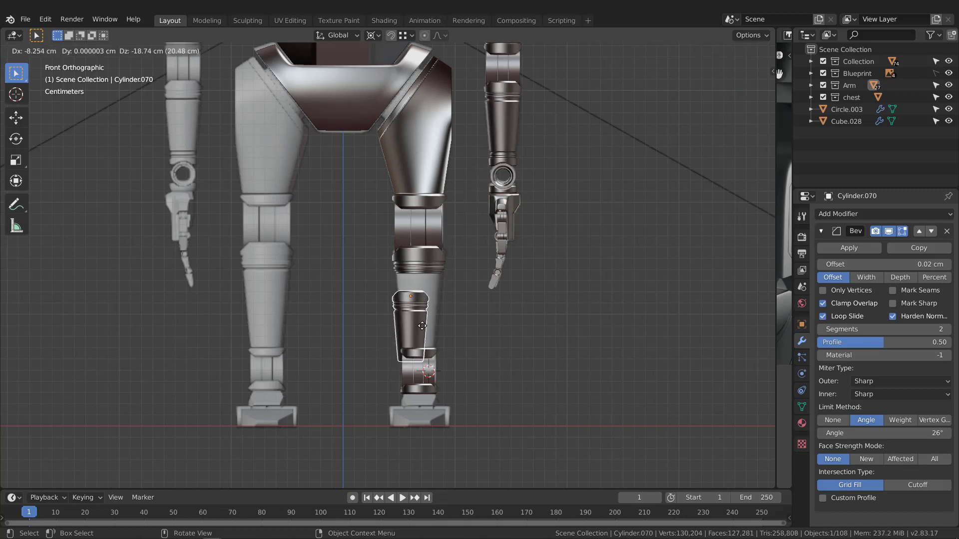
{"action": "left_click", "coordinate": [427, 372]}
{"action": "scroll", "coordinate": [427, 372], "scroll_direction": "up", "scroll_amount": 3}
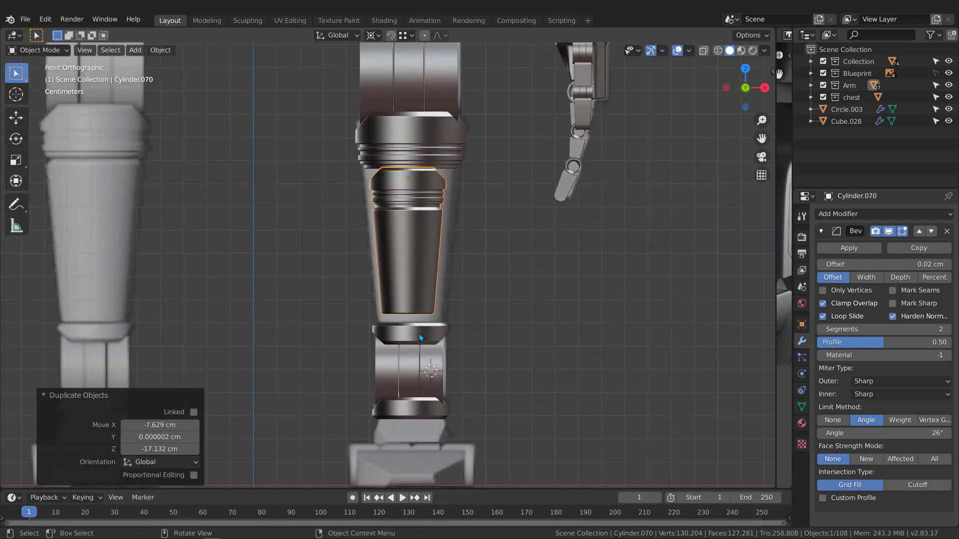
Snap the copied piece to the ankle top band's centre using the 3D cursor.
{"action": "left_click", "coordinate": [423, 325]}
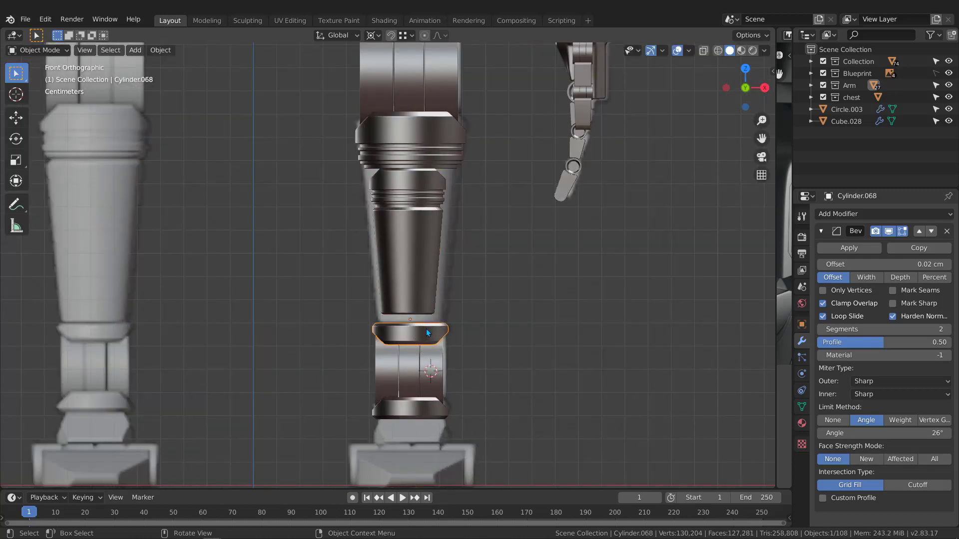
{"action": "key", "text": "shift+s"}
{"action": "left_click", "coordinate": [427, 400]}
{"action": "left_click", "coordinate": [419, 252]}
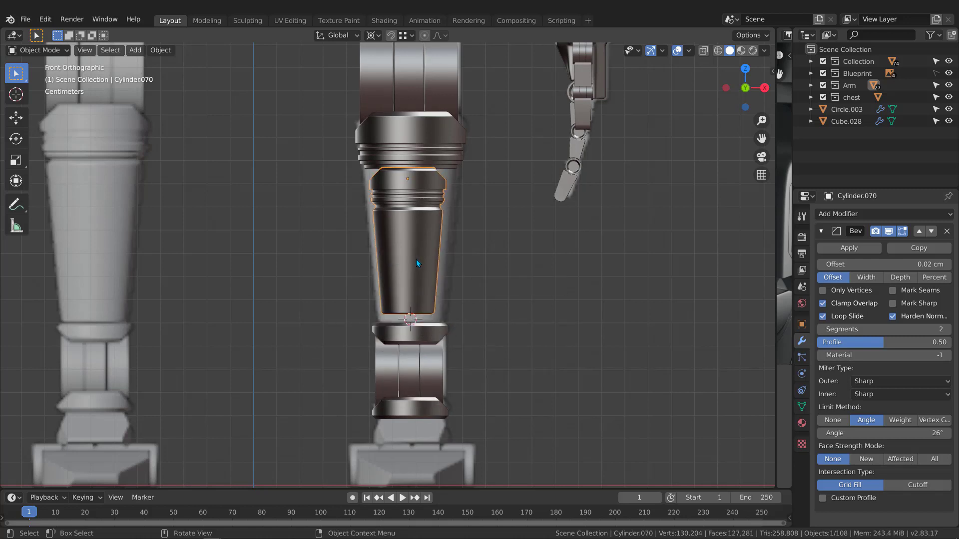
{"action": "key", "text": "shift+s"}
{"action": "left_click", "coordinate": [410, 191]}
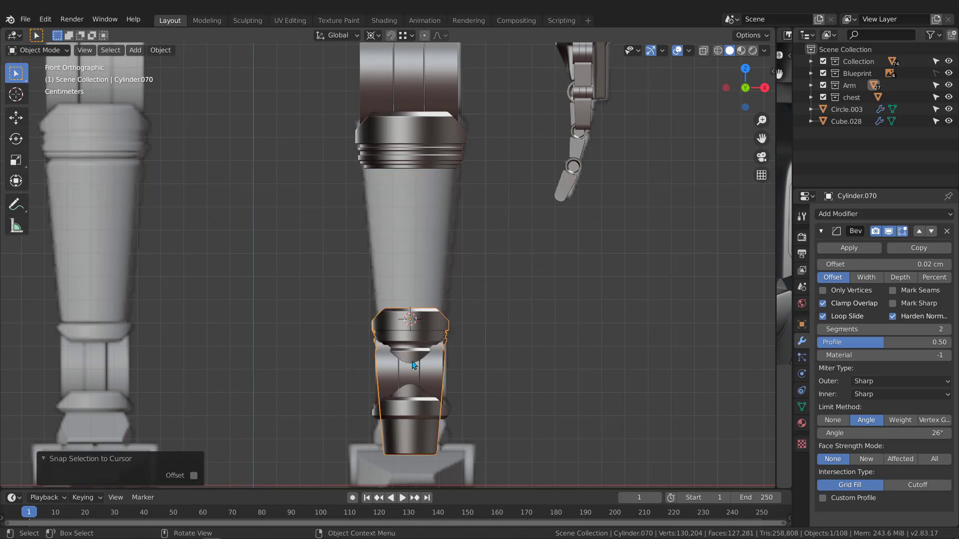
Raise the piece 5.723 cm along Z and scale it to 1.354, then 1.073.
{"action": "key", "text": "g"}
{"action": "key", "text": "z"}
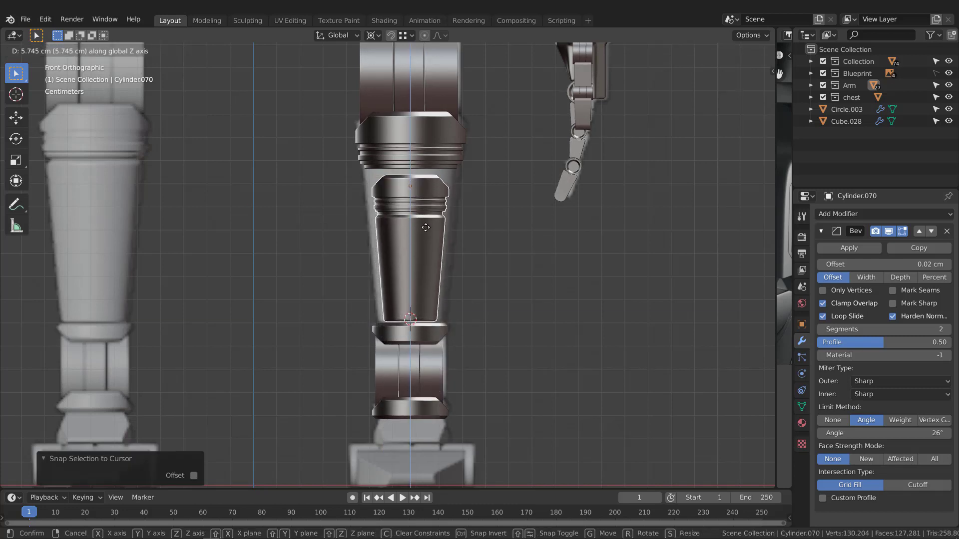
{"action": "left_click", "coordinate": [427, 227]}
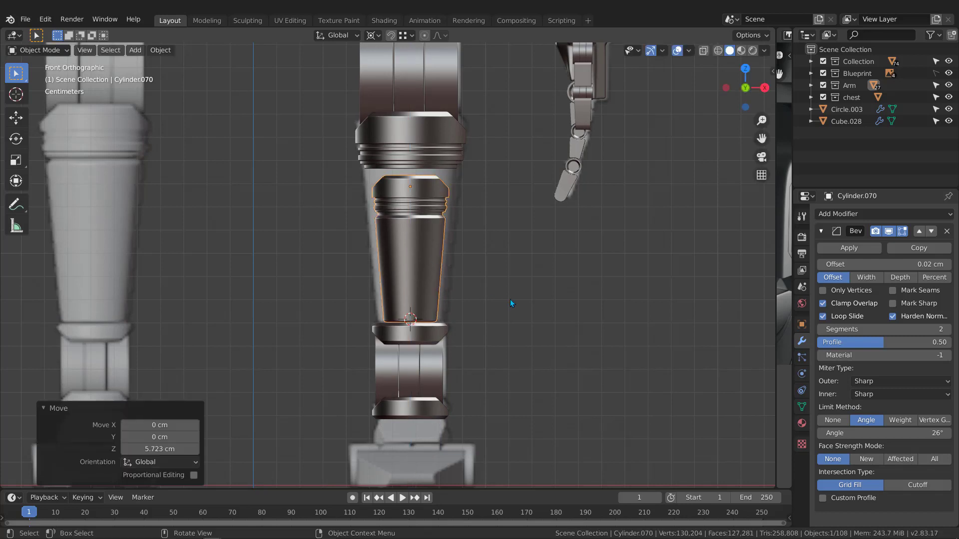
{"action": "key", "text": "s"}
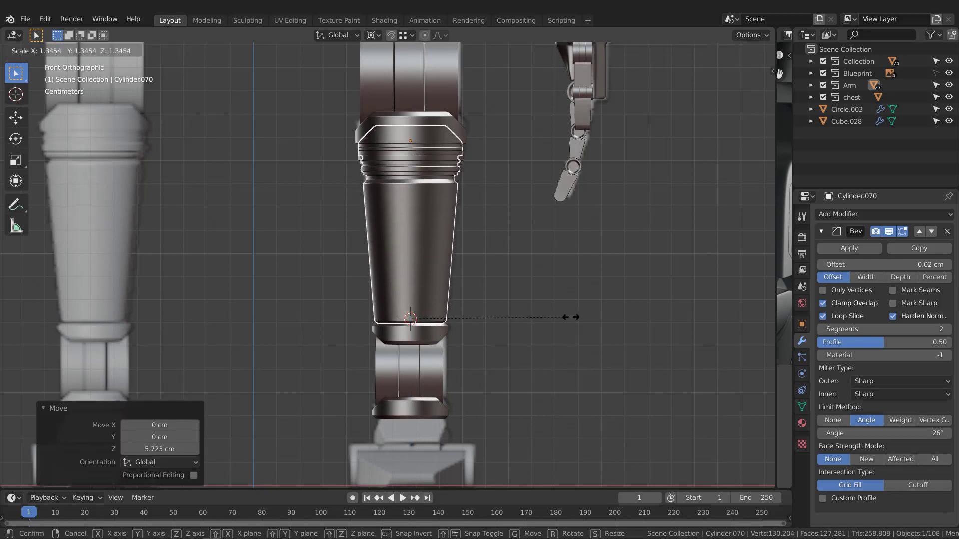
{"action": "left_click", "coordinate": [569, 316]}
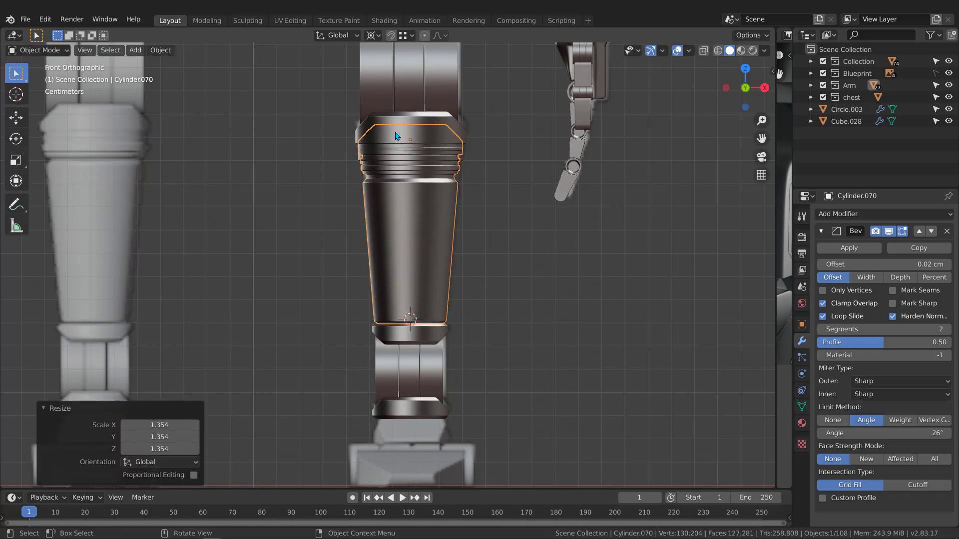
{"action": "key", "text": "s"}
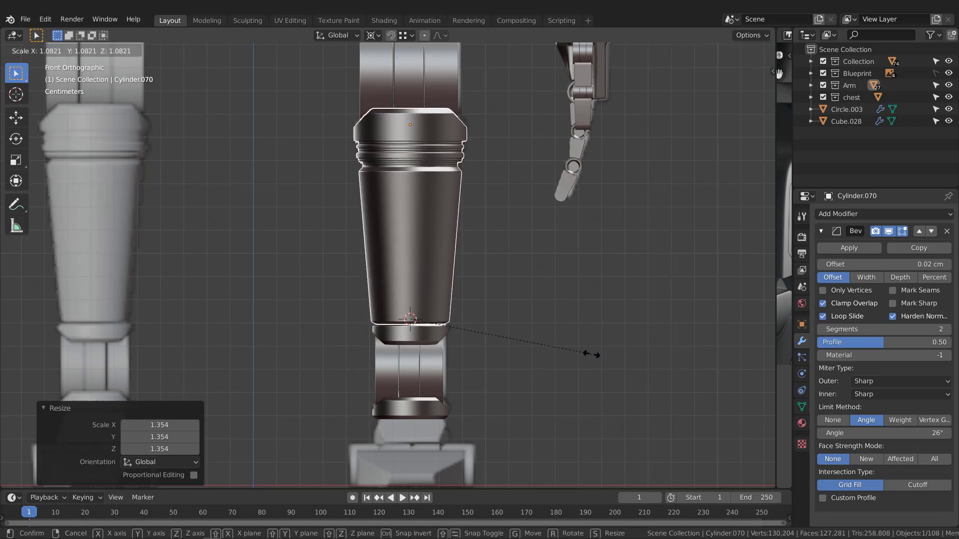
{"action": "left_click", "coordinate": [591, 354]}
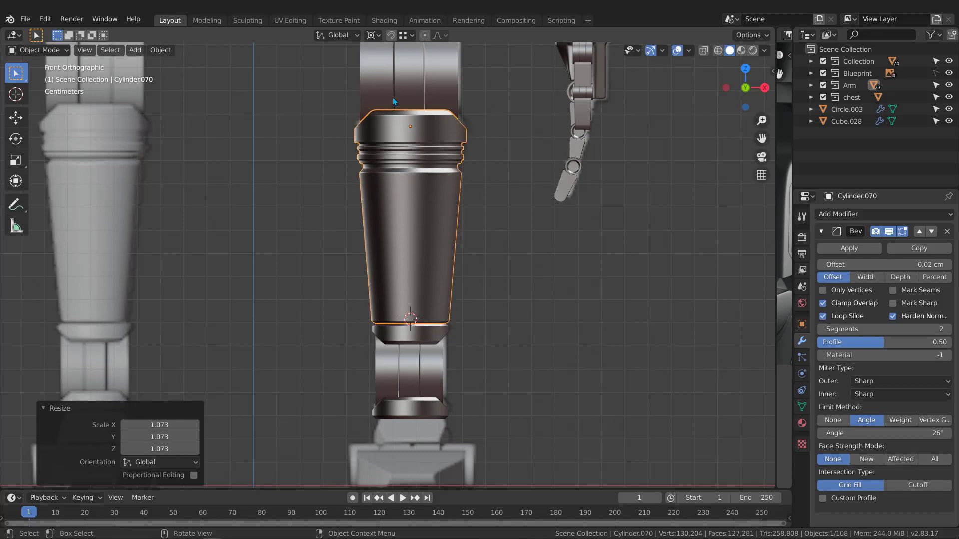
{"action": "scroll", "coordinate": [411, 154], "scroll_direction": "up", "scroll_amount": 2}
{"action": "middle_click_drag", "start_coordinate": [401, 195], "coordinate": [461, 211]}
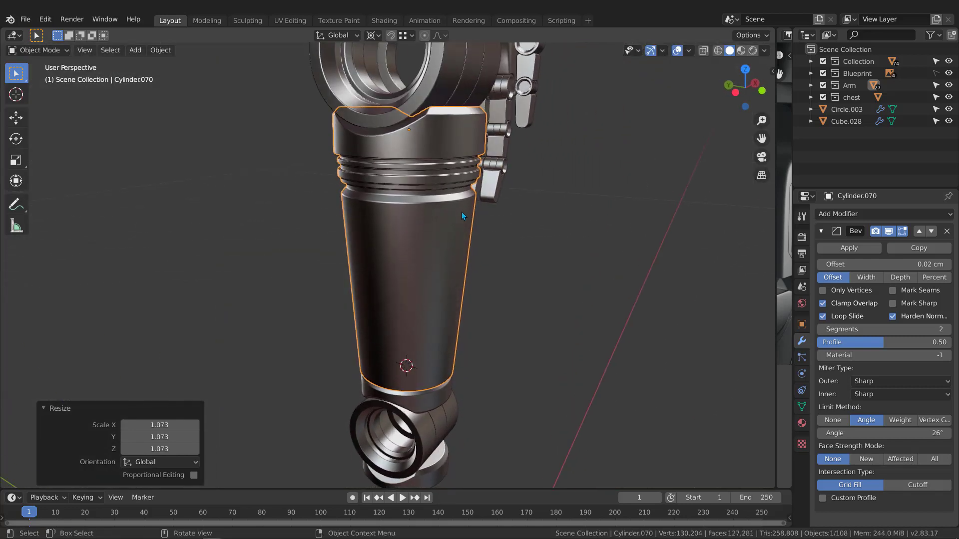
Isolate Cylinder.070 and delete its neck face loop and the linked ridged top faces.
{"action": "key", "text": "KP_Divide"}
{"action": "key", "text": "Tab"}
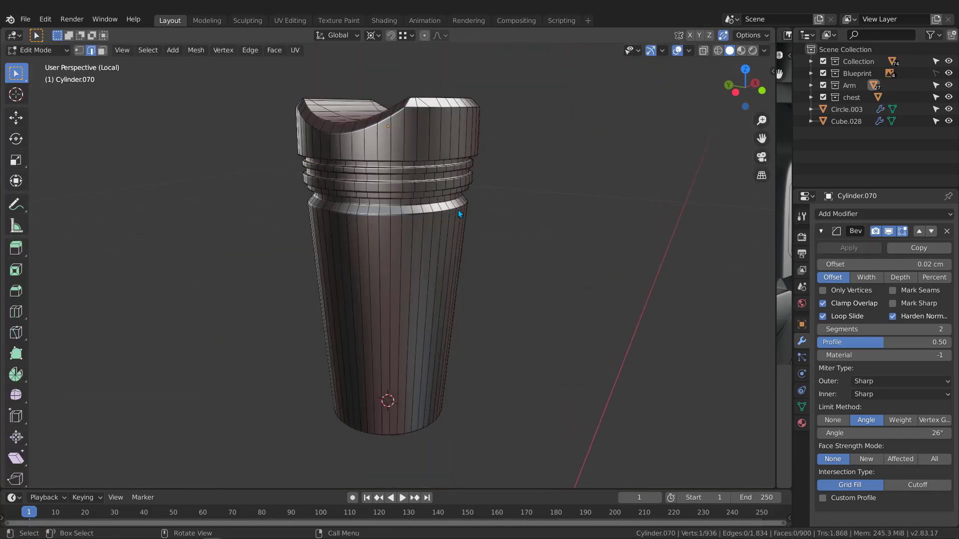
{"action": "middle_click_drag", "start_coordinate": [440, 174], "coordinate": [415, 171]}
{"action": "scroll", "coordinate": [401, 167], "scroll_direction": "up", "scroll_amount": 3}
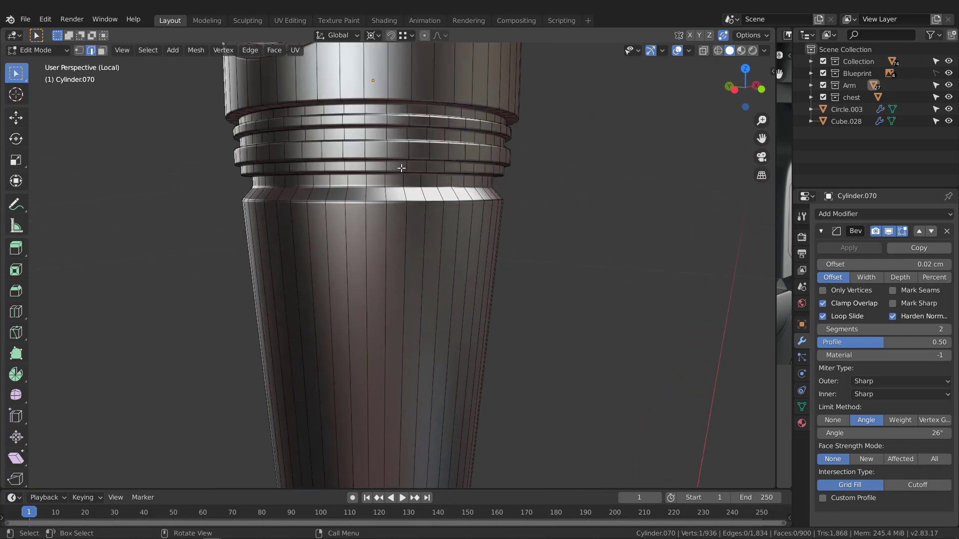
{"action": "key", "text": "3"}
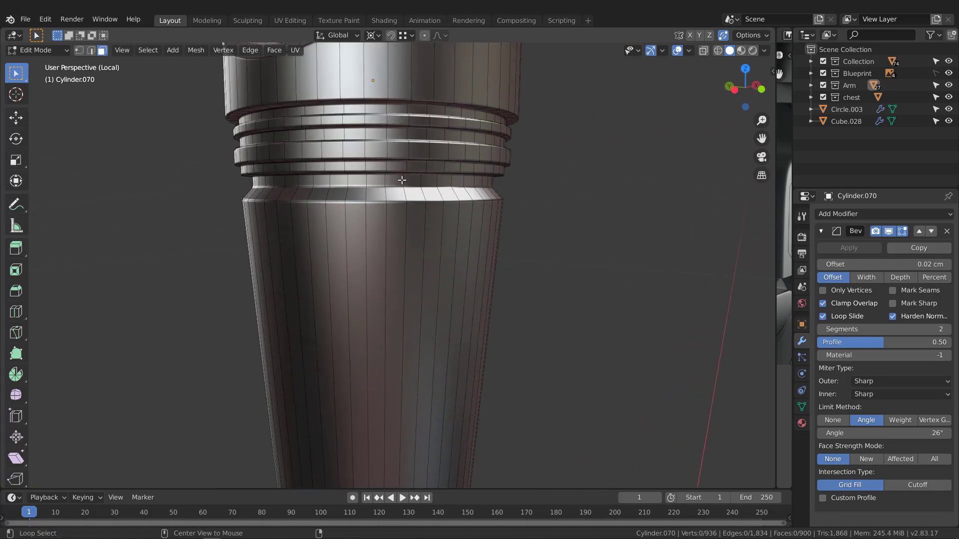
{"action": "left_click", "coordinate": [399, 181], "text": "alt"}
{"action": "key", "text": "x"}
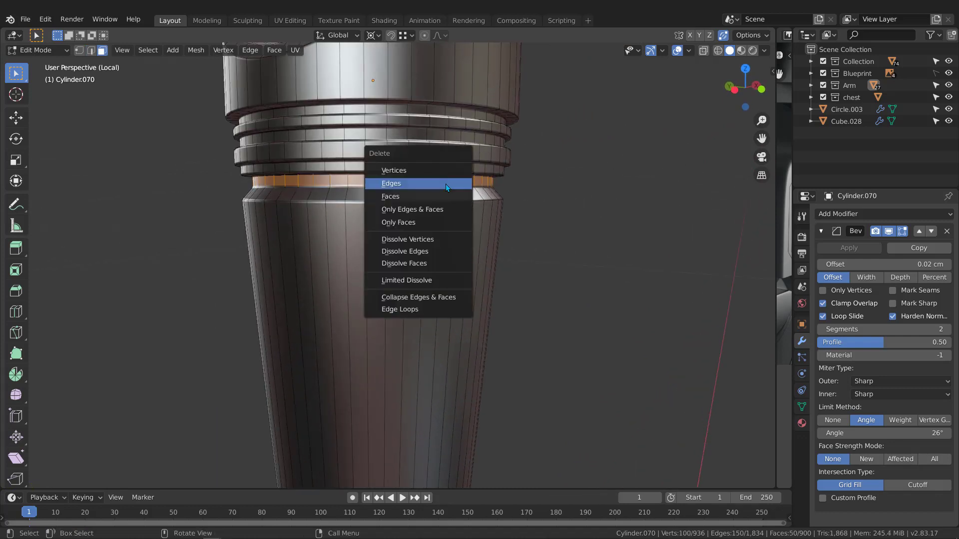
{"action": "left_click", "coordinate": [446, 184]}
{"action": "middle_click_drag", "start_coordinate": [446, 184], "coordinate": [412, 117]}
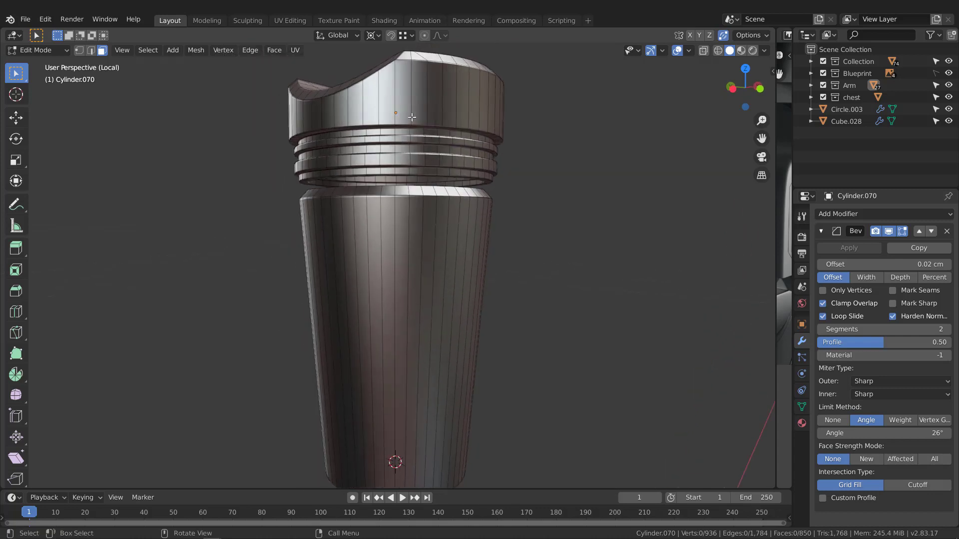
{"action": "key", "text": "l"}
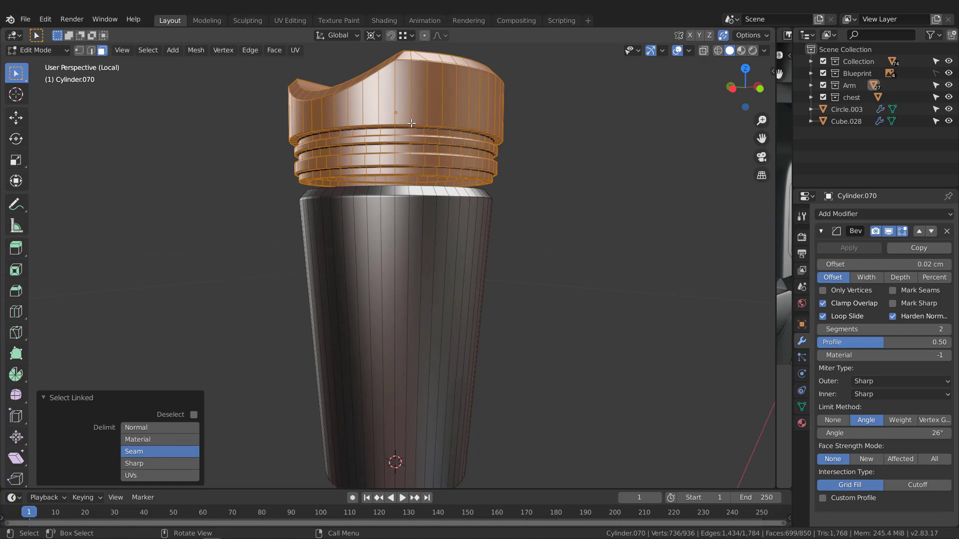
{"action": "key", "text": "x"}
{"action": "left_click", "coordinate": [411, 126]}
Cap the open rim edge loop with a filled face and return to the full leg view.
{"action": "middle_click_drag", "start_coordinate": [427, 130], "coordinate": [426, 150]}
{"action": "scroll", "coordinate": [422, 173], "scroll_direction": "up", "scroll_amount": 2}
{"action": "scroll", "coordinate": [422, 173], "scroll_direction": "up", "scroll_amount": 1}
{"action": "middle_click_drag", "start_coordinate": [426, 149], "coordinate": [456, 210], "text": "shift"}
{"action": "middle_click_drag", "start_coordinate": [547, 196], "coordinate": [534, 201]}
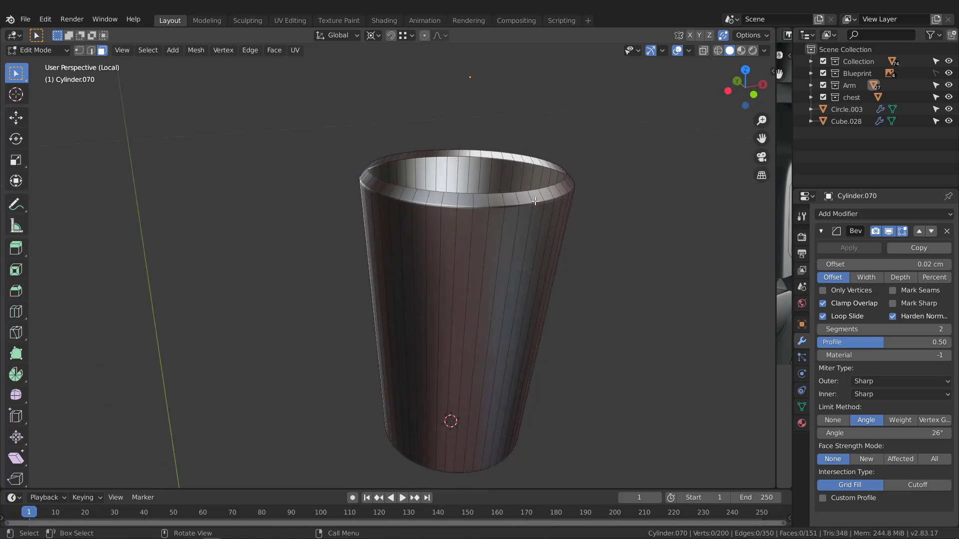
{"action": "scroll", "coordinate": [533, 183], "scroll_direction": "up", "scroll_amount": 2}
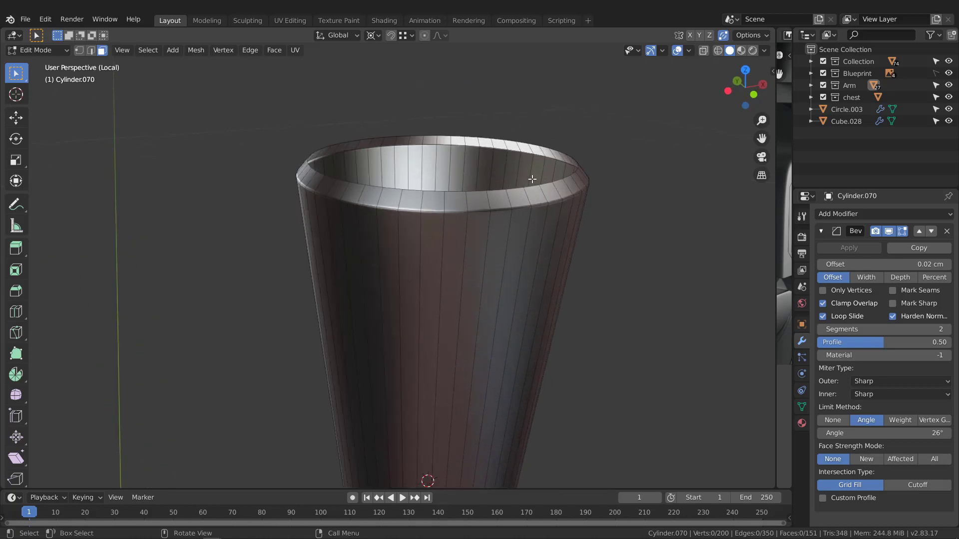
{"action": "key", "text": "2"}
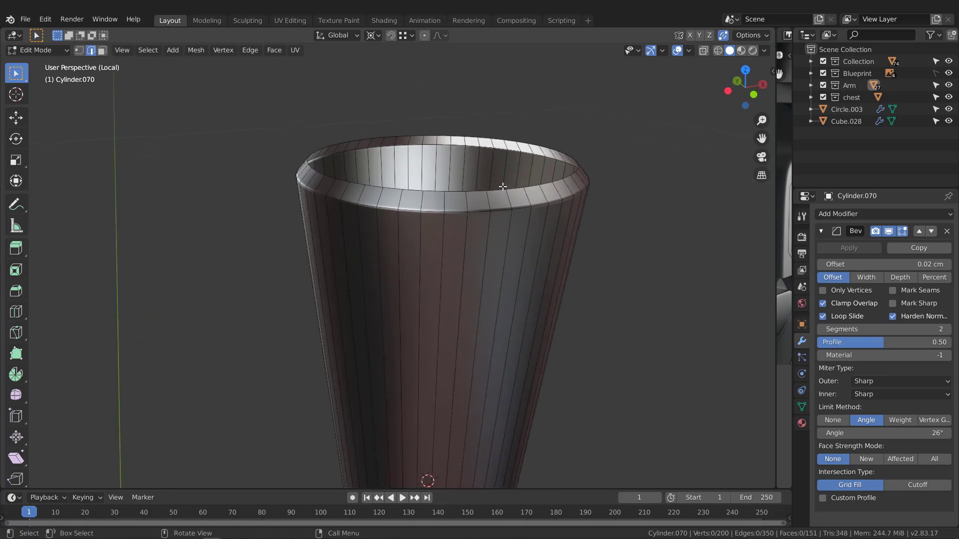
{"action": "left_click", "coordinate": [455, 191], "text": "alt"}
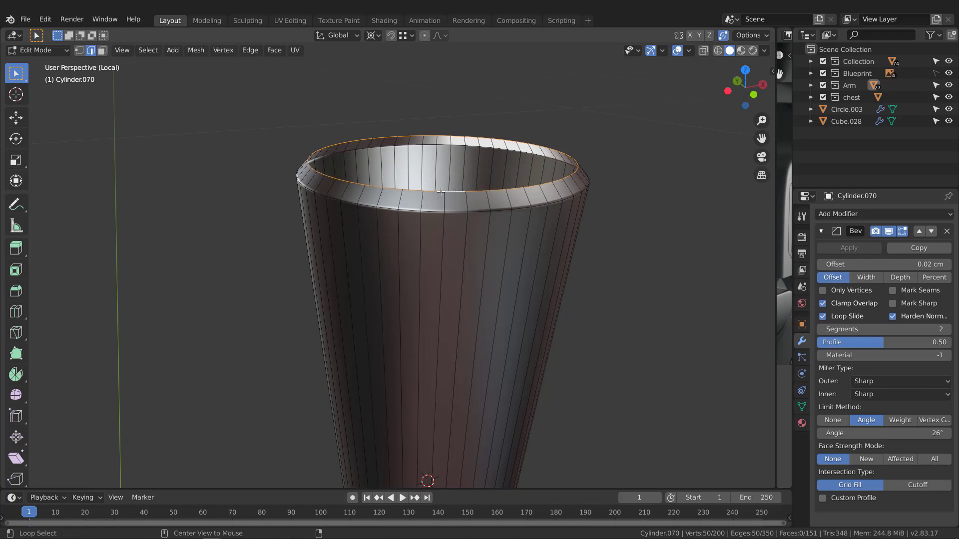
{"action": "key", "text": "f"}
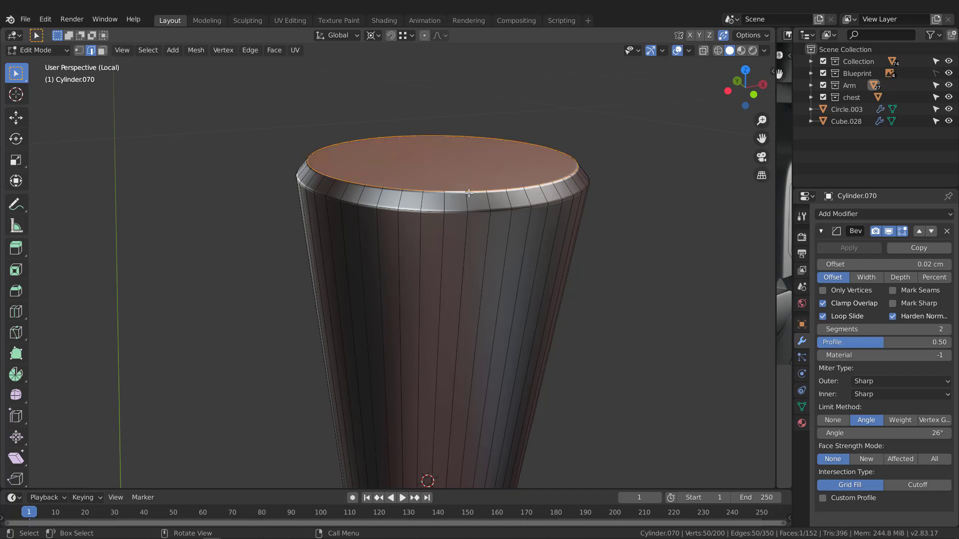
{"action": "key", "text": "Tab"}
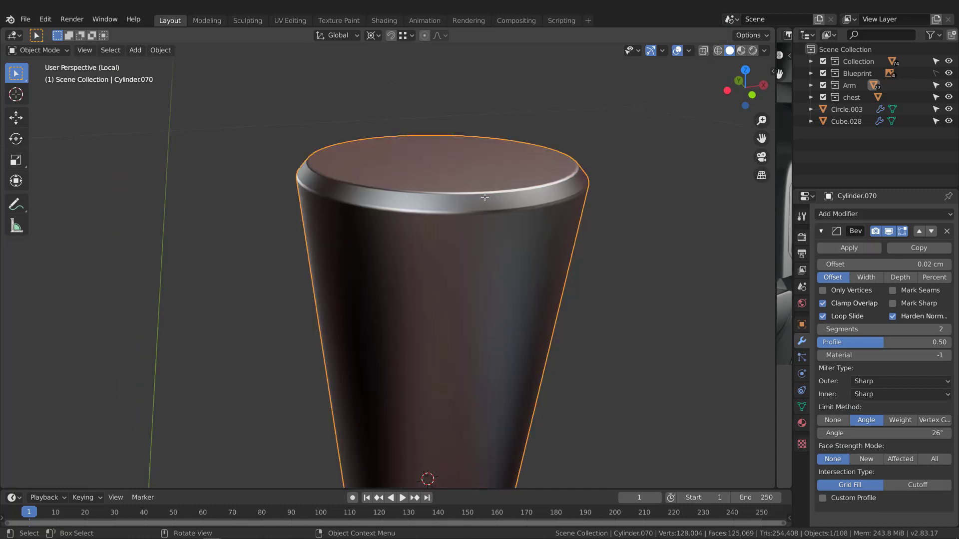
{"action": "key", "text": "KP_1"}
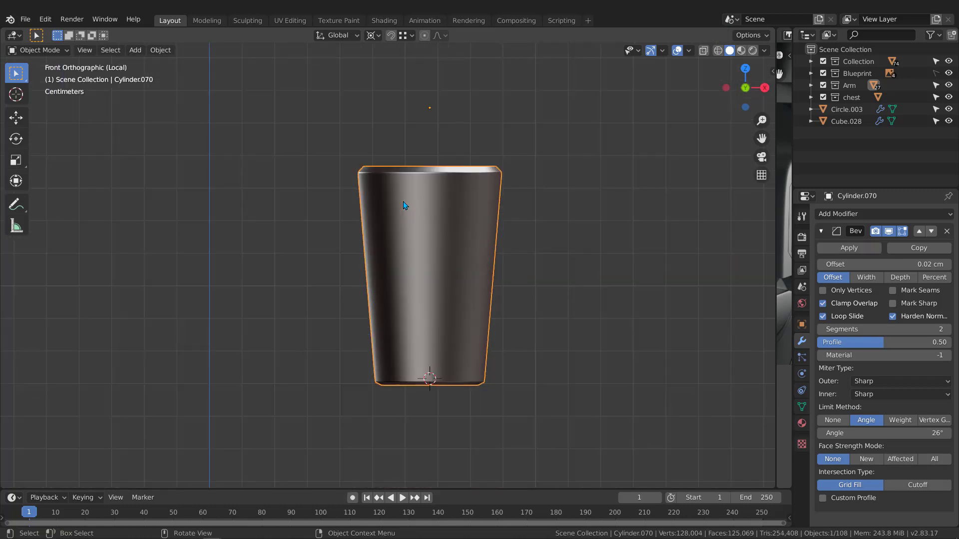
{"action": "key", "text": "KP_Divide"}
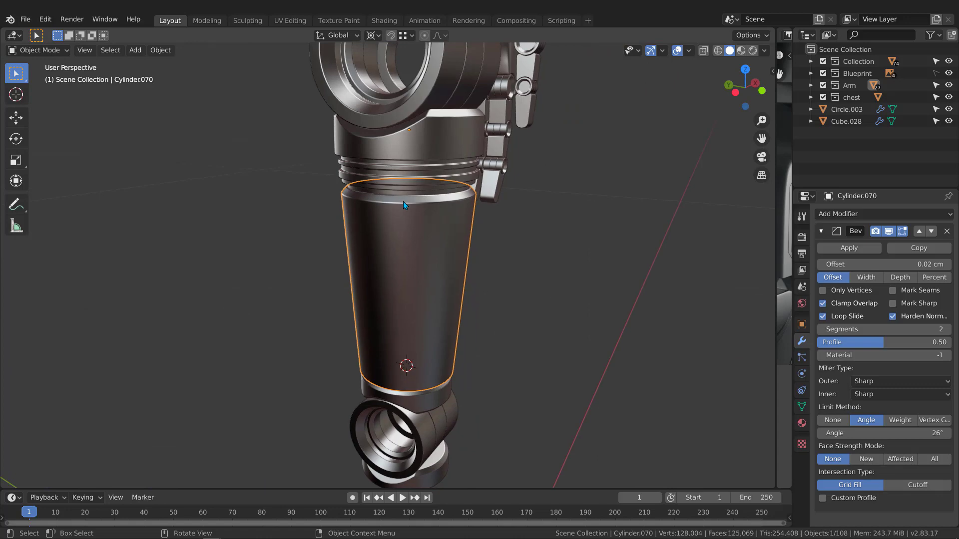
In front wireframe view, box-select the rim vertices and shift them slightly along Z.
{"action": "key", "text": "KP_1"}
{"action": "key", "text": "shift+z"}
{"action": "scroll", "coordinate": [384, 172], "scroll_direction": "up", "scroll_amount": 6}
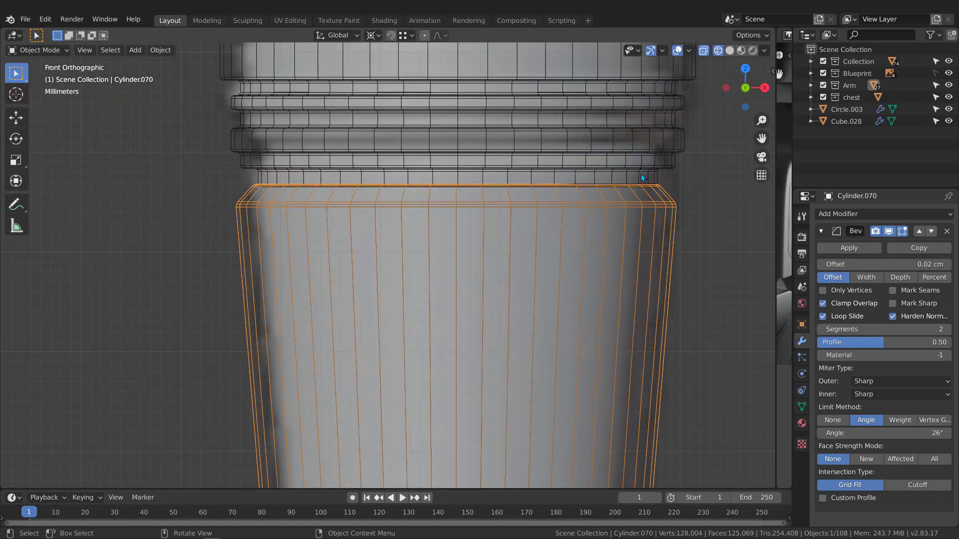
{"action": "key", "text": "Tab"}
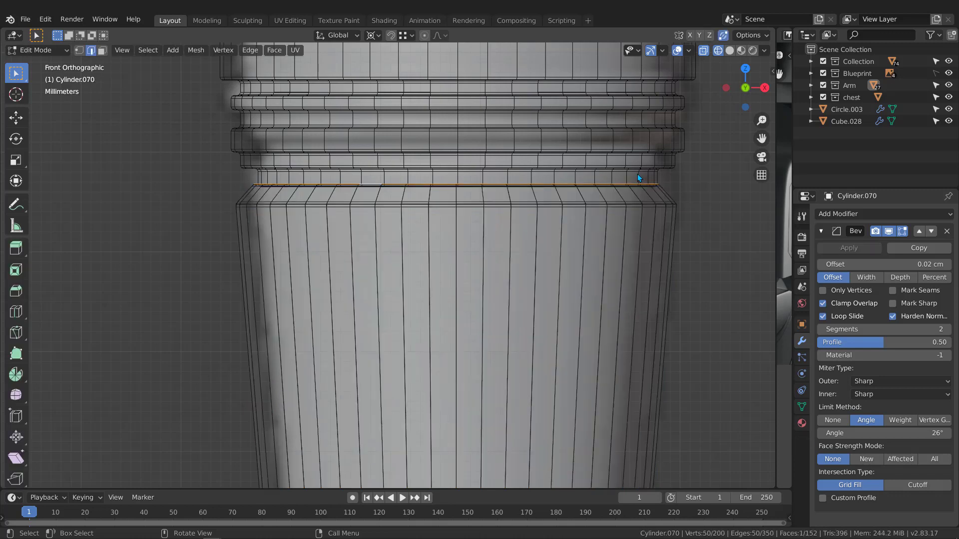
{"action": "key", "text": "1"}
{"action": "left_click_drag", "start_coordinate": [201, 158], "coordinate": [699, 257]}
{"action": "key", "text": "g"}
{"action": "key", "text": "z"}
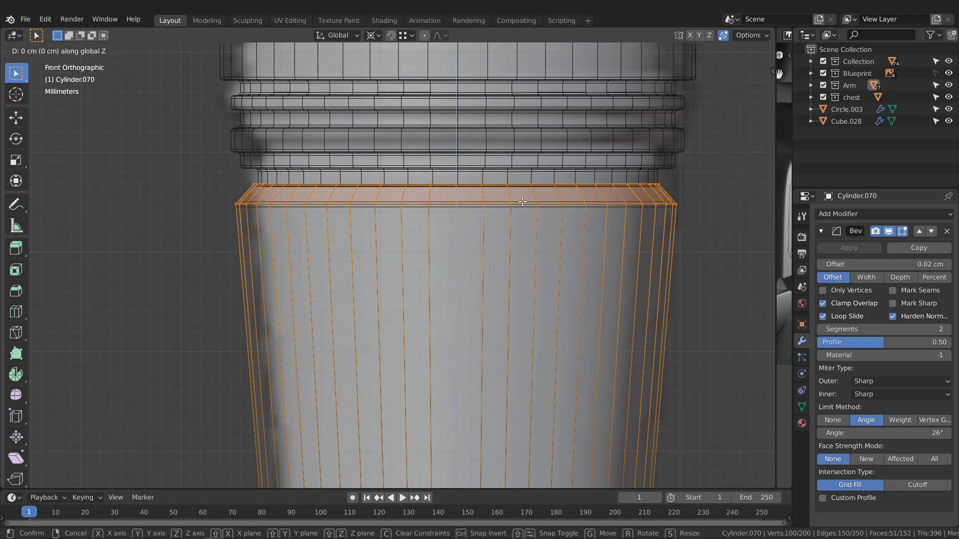
{"action": "left_click", "coordinate": [529, 246]}
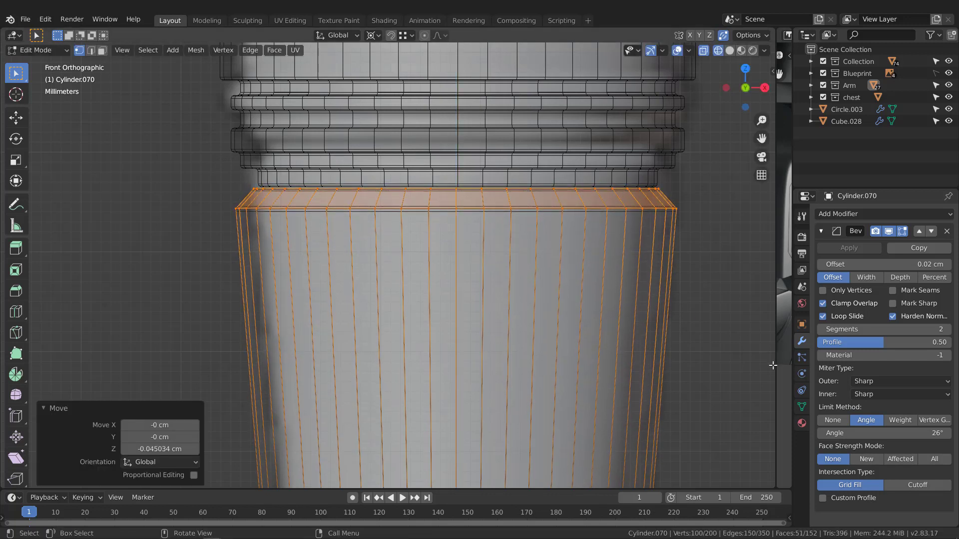
Set the pivot point to Median Point and scale the rim down to 0.981.
{"action": "left_click", "coordinate": [376, 36]}
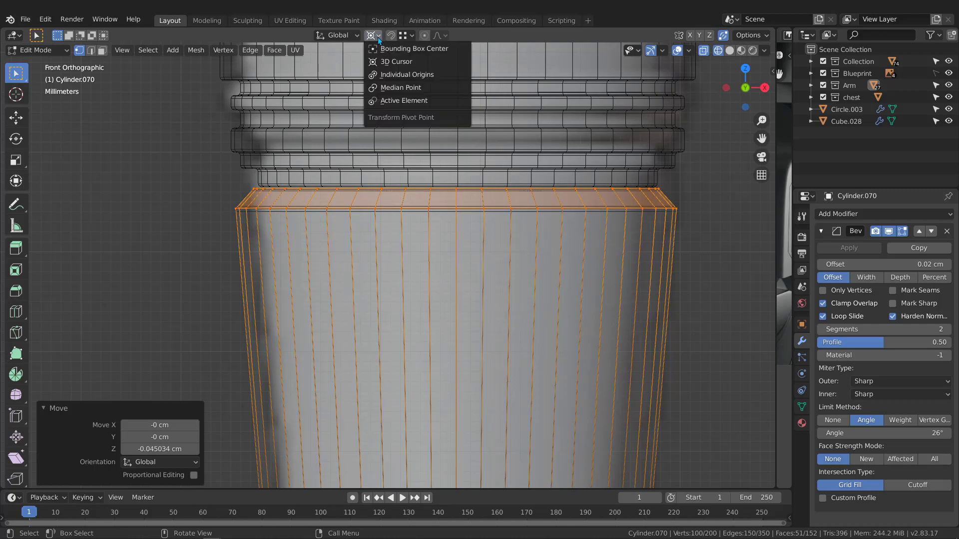
{"action": "left_click", "coordinate": [400, 88]}
{"action": "key", "text": "s"}
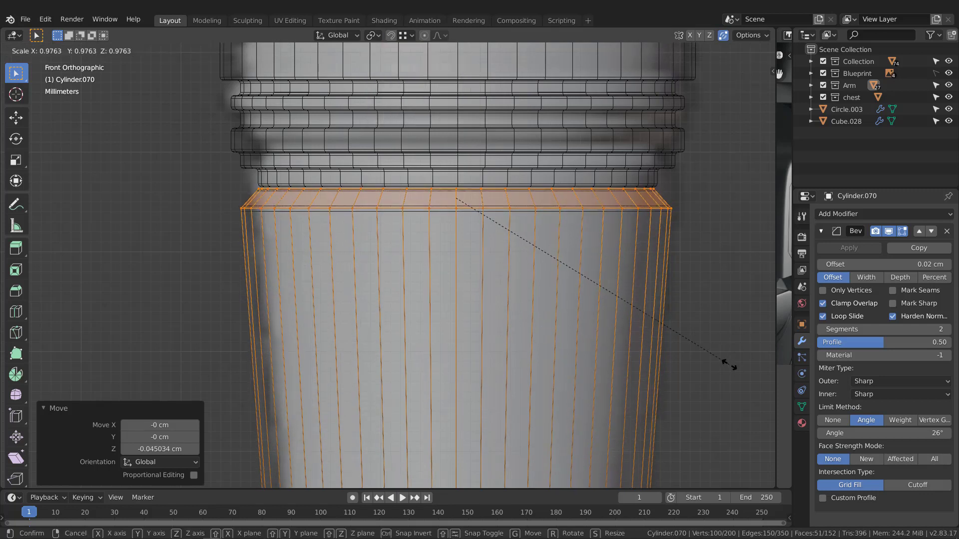
{"action": "left_click", "coordinate": [733, 365]}
{"action": "scroll", "coordinate": [475, 204], "scroll_direction": "up", "scroll_amount": 5}
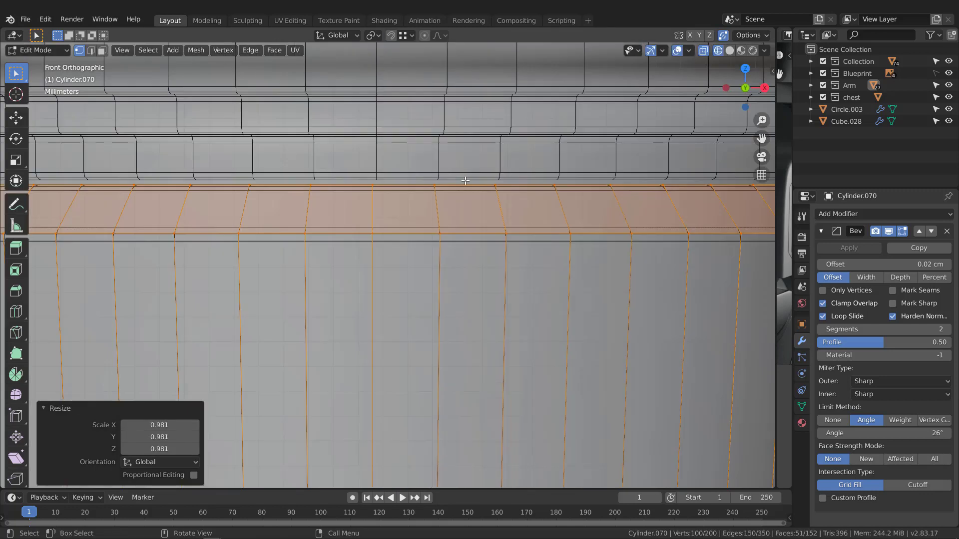
Nudge the rim up slightly along Z and check the bevelled result in Object Mode.
{"action": "key", "text": "g"}
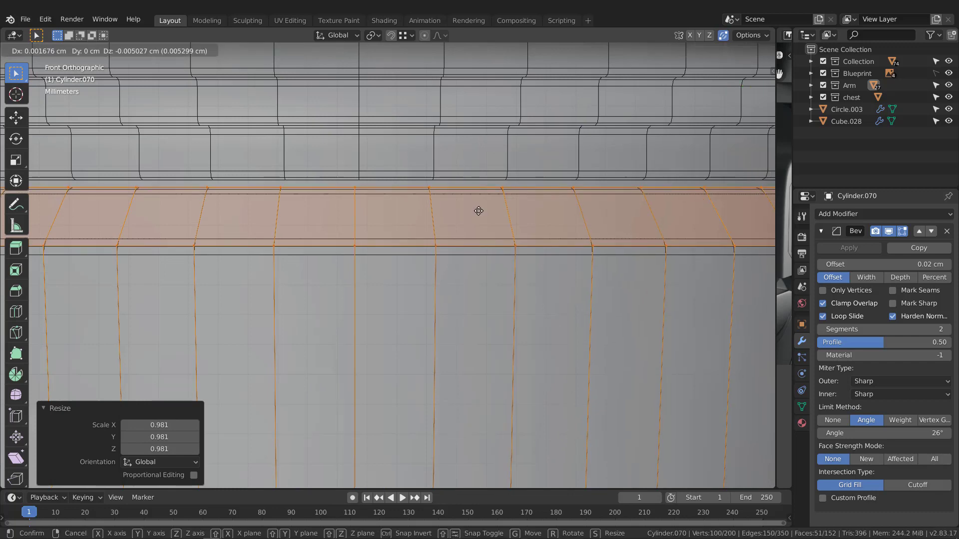
{"action": "key", "text": "z"}
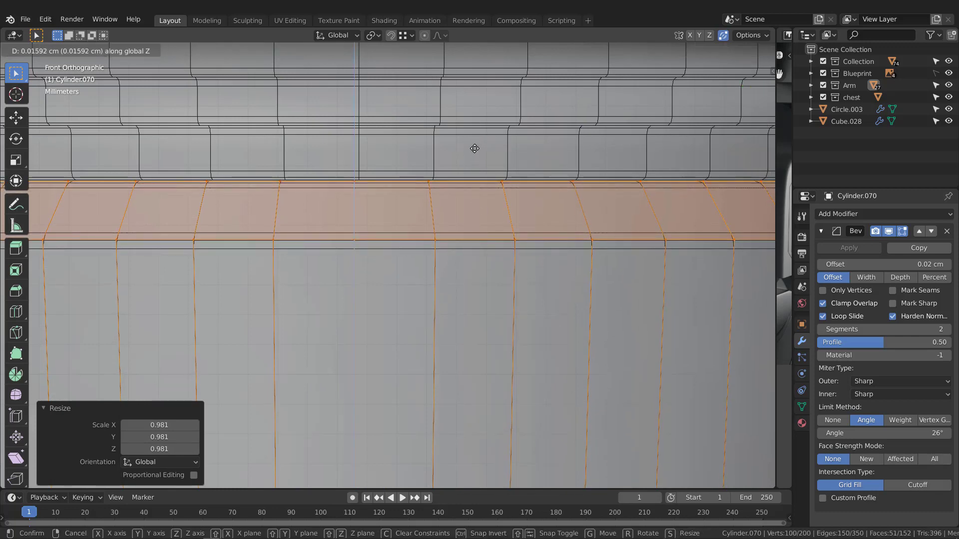
{"action": "left_click", "coordinate": [474, 148]}
{"action": "scroll", "coordinate": [475, 148], "scroll_direction": "down", "scroll_amount": 6}
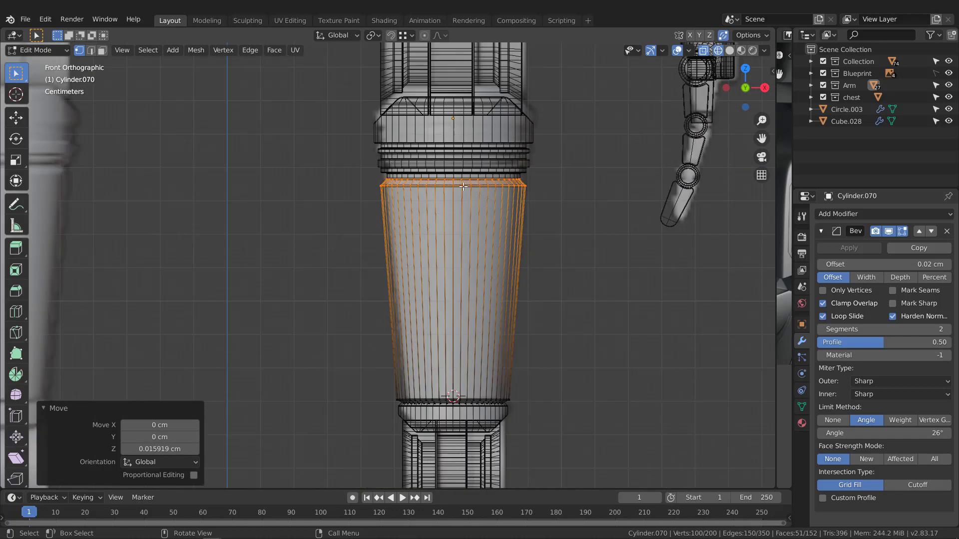
{"action": "key", "text": "Tab"}
{"action": "scroll", "coordinate": [474, 276], "scroll_direction": "down", "scroll_amount": 3}
{"action": "scroll", "coordinate": [450, 287], "scroll_direction": "up", "scroll_amount": 7}
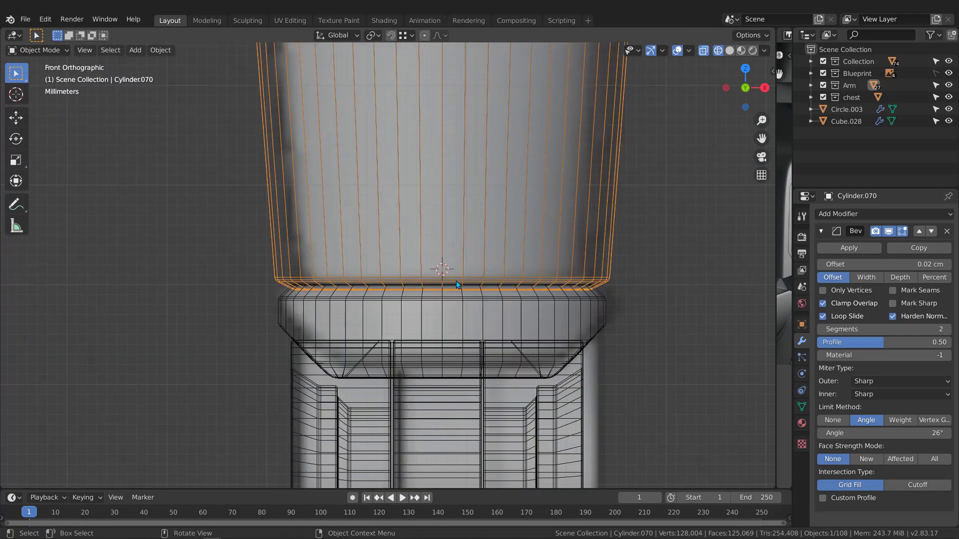
{"action": "scroll", "coordinate": [450, 287], "scroll_direction": "up", "scroll_amount": 2}
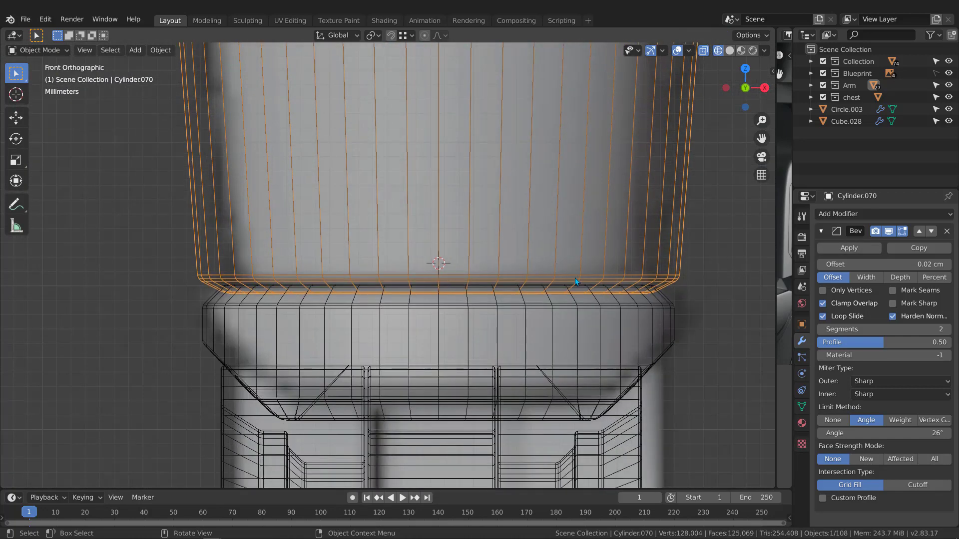
Raise the cylinder's bottom rim vertices slightly along Z, then view the legs in solid shading.
{"action": "key", "text": "Tab"}
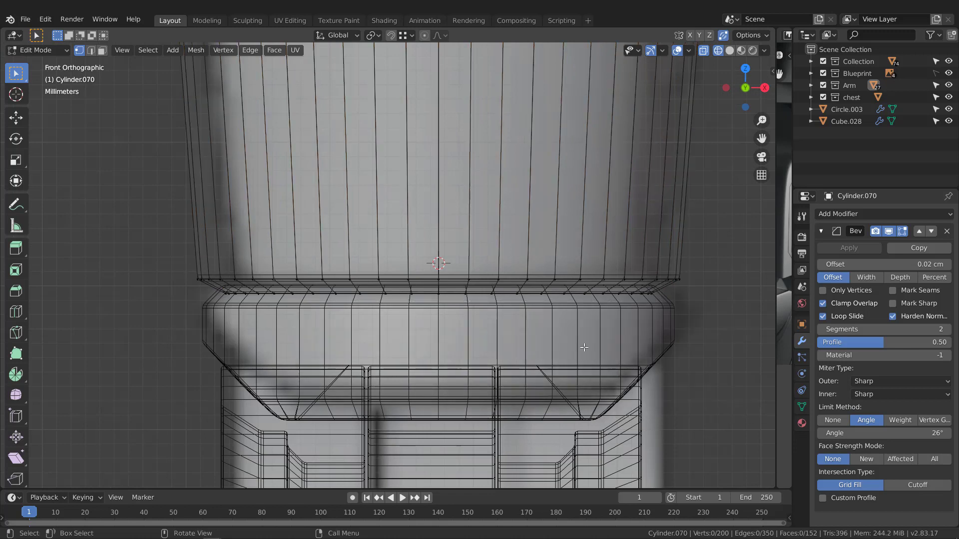
{"action": "left_click_drag", "start_coordinate": [135, 201], "coordinate": [711, 365]}
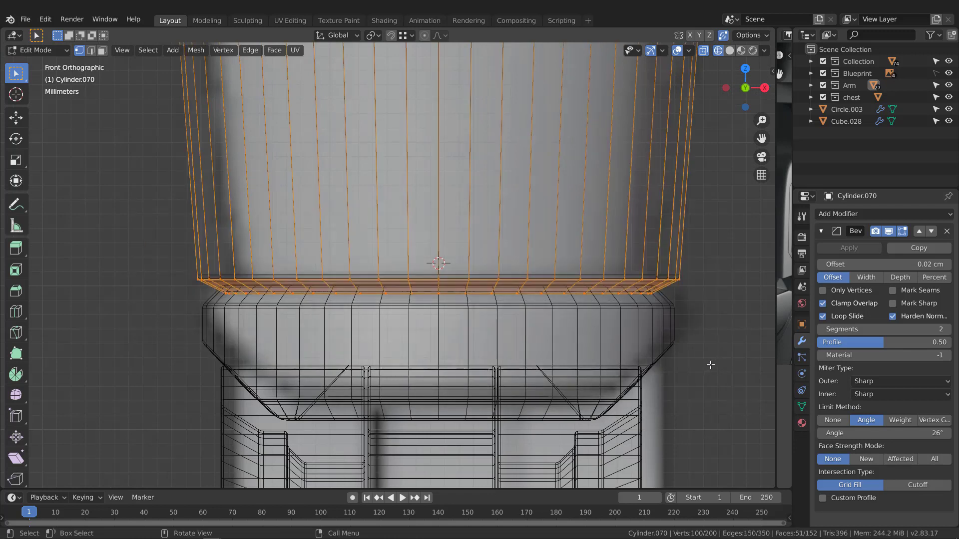
{"action": "key", "text": "g"}
{"action": "key", "text": "z"}
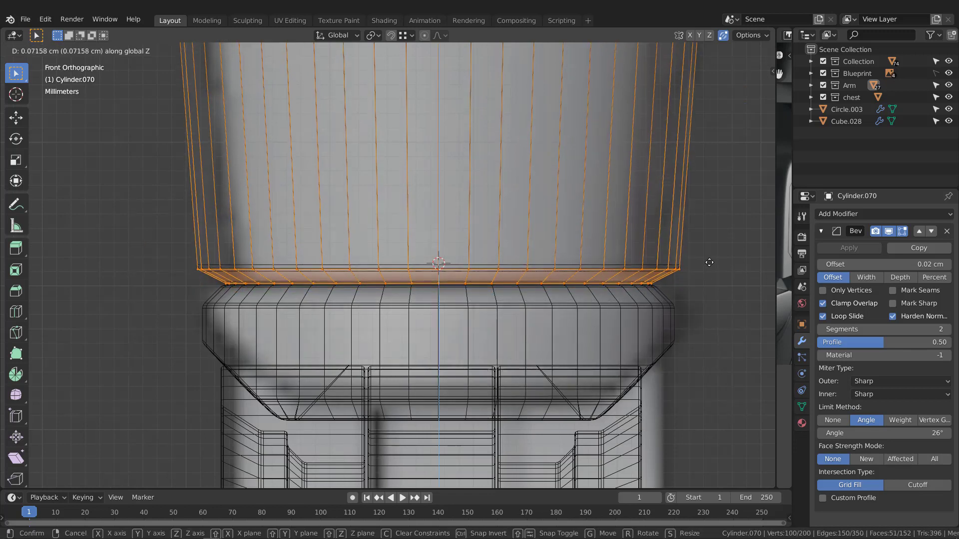
{"action": "left_click", "coordinate": [658, 278]}
{"action": "key", "text": "Tab"}
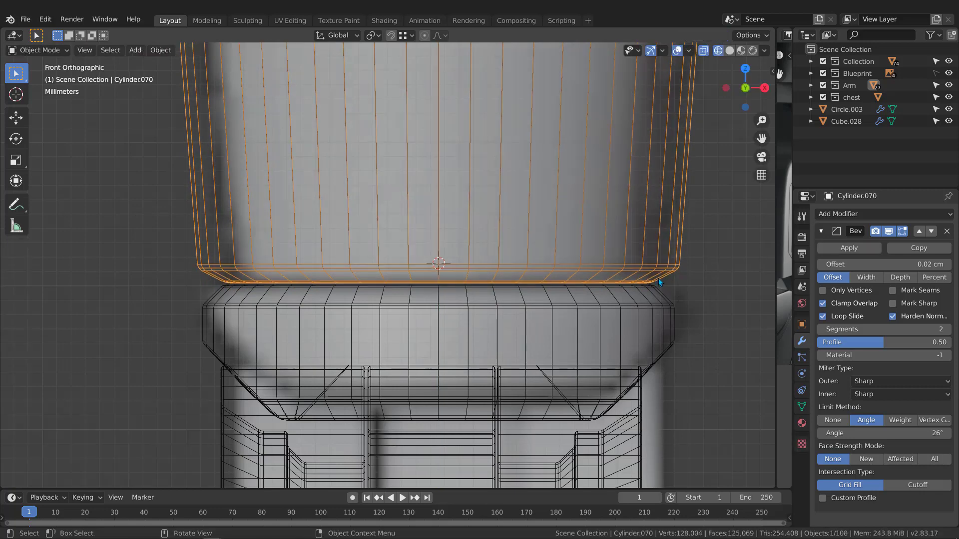
{"action": "scroll", "coordinate": [570, 298], "scroll_direction": "down", "scroll_amount": 12}
{"action": "key", "text": "z"}
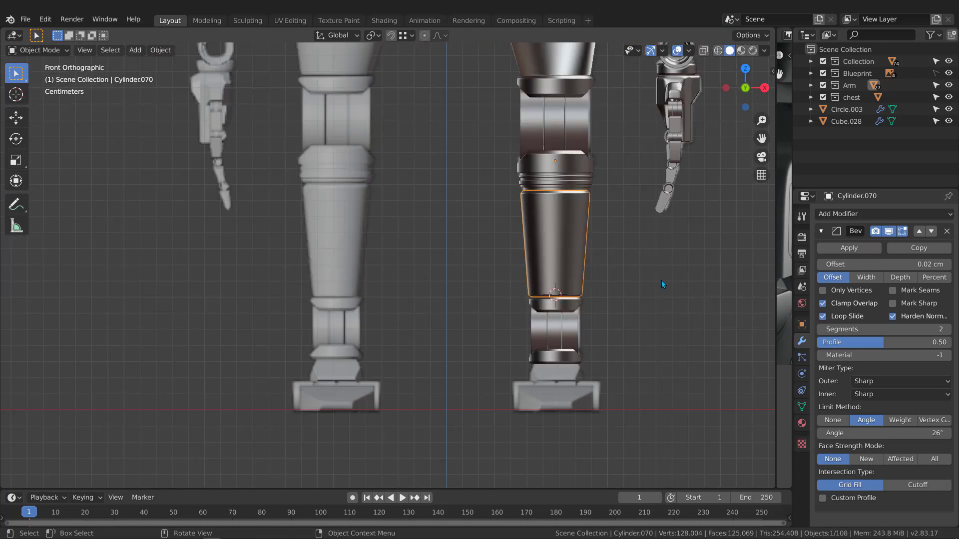
{"action": "middle_click_drag", "start_coordinate": [661, 280], "coordinate": [545, 370]}
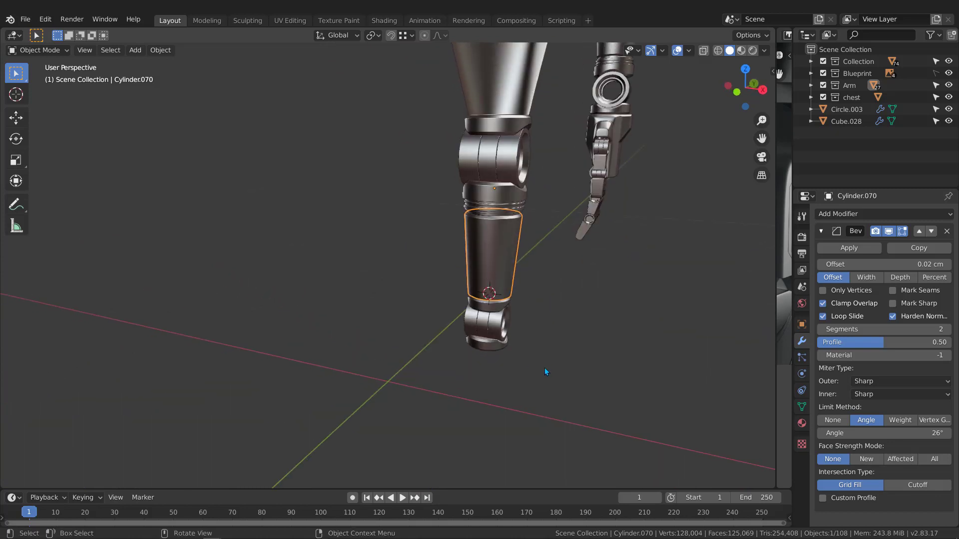
{"action": "key", "text": "KP_1"}
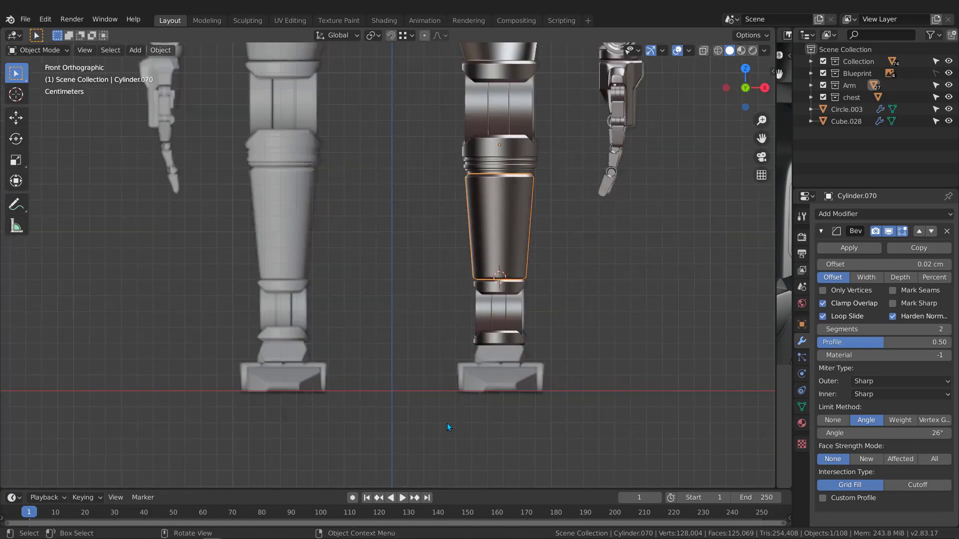
{"action": "left_click", "coordinate": [447, 424]}
{"action": "key", "text": "d"}
{"action": "mouse_move", "coordinate": [419, 435]}
{"action": "left_mouse_down"}
{"action": "mouse_move", "coordinate": [502, 368]}
{"action": "mouse_move", "coordinate": [507, 381]}
{"action": "left_mouse_up"}
{"action": "mouse_move", "coordinate": [510, 345]}
{"action": "left_mouse_down"}
{"action": "mouse_move", "coordinate": [534, 390]}
{"action": "mouse_move", "coordinate": [541, 375]}
{"action": "left_mouse_up"}
{"action": "mouse_move", "coordinate": [503, 357]}
{"action": "right_mouse_down"}
{"action": "mouse_move", "coordinate": [378, 453]}
{"action": "mouse_move", "coordinate": [534, 381]}
{"action": "mouse_move", "coordinate": [504, 367]}
{"action": "right_mouse_up"}
{"action": "scroll", "coordinate": [499, 225], "scroll_direction": "down", "scroll_amount": 3}
{"action": "mouse_move", "coordinate": [541, 117]}
{"action": "middle_mouse_down", "text": "shift"}
{"action": "mouse_move", "coordinate": [490, 275]}
{"action": "mouse_move", "coordinate": [447, 287]}
{"action": "middle_mouse_up", "text": "shift"}
{"action": "scroll", "coordinate": [460, 272], "scroll_direction": "up", "scroll_amount": 3}
{"action": "scroll", "coordinate": [449, 235], "scroll_direction": "down", "scroll_amount": 2}
{"action": "middle_click_drag", "start_coordinate": [449, 234], "coordinate": [455, 170], "text": "shift"}
{"action": "scroll", "coordinate": [460, 191], "scroll_direction": "up", "scroll_amount": 1}
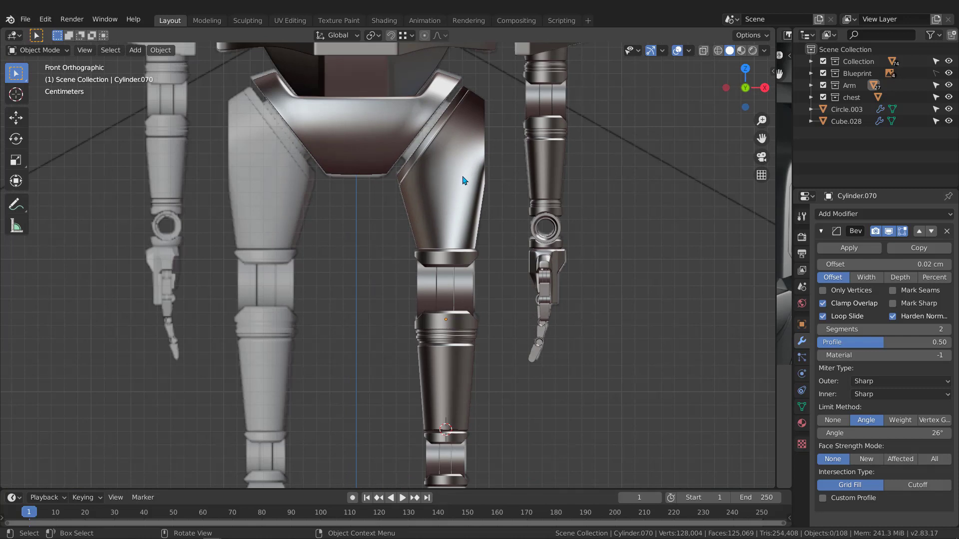
Select the thigh armour piece Circle.003 and turn on the Face Orientation overlay.
{"action": "left_click", "coordinate": [460, 151]}
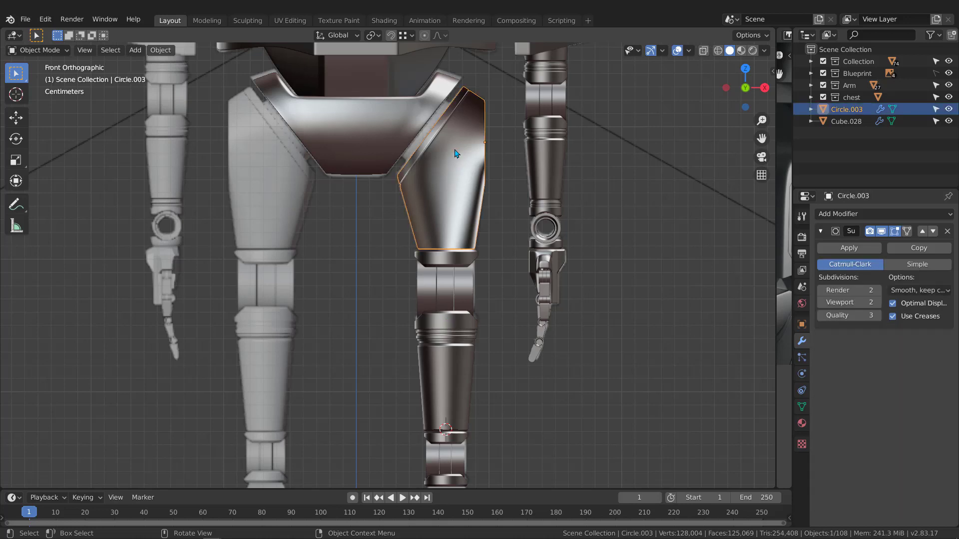
{"action": "scroll", "coordinate": [454, 181], "scroll_direction": "up", "scroll_amount": 4}
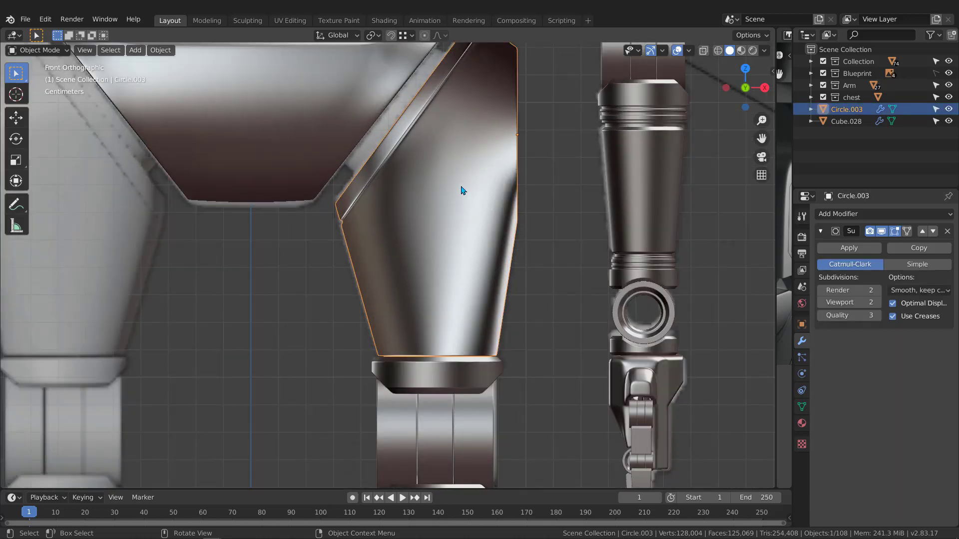
{"action": "scroll", "coordinate": [460, 190], "scroll_direction": "down", "scroll_amount": 4}
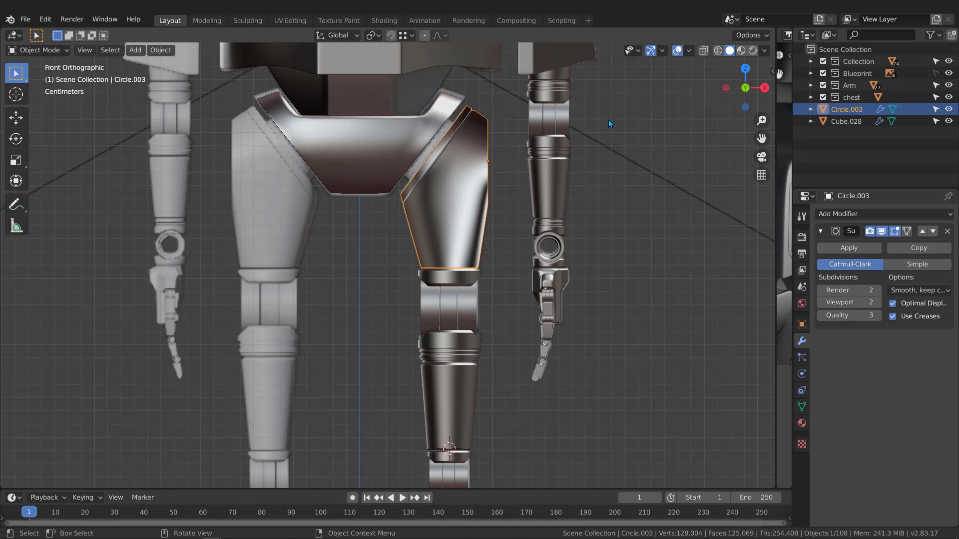
{"action": "left_click", "coordinate": [689, 51]}
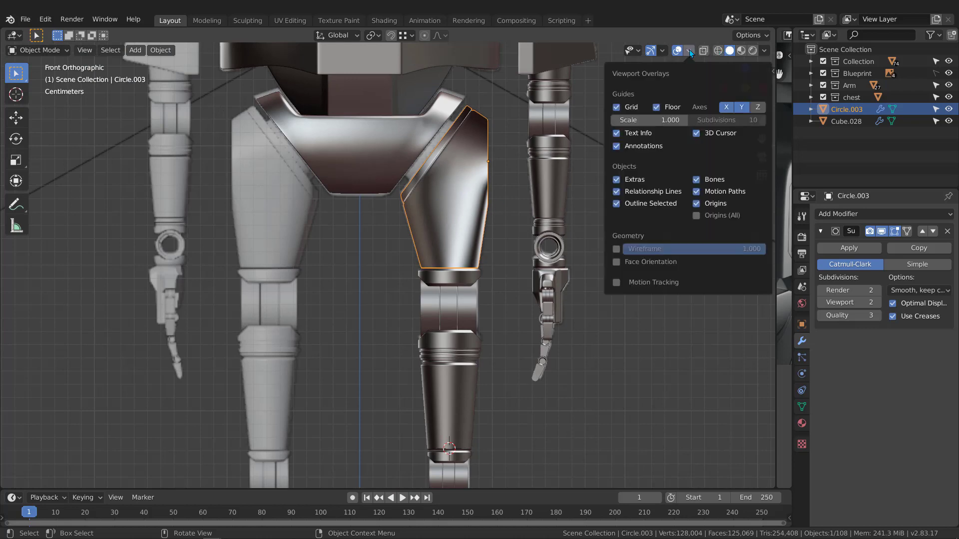
{"action": "left_click", "coordinate": [616, 262]}
{"action": "scroll", "coordinate": [430, 247], "scroll_direction": "down", "scroll_amount": 5}
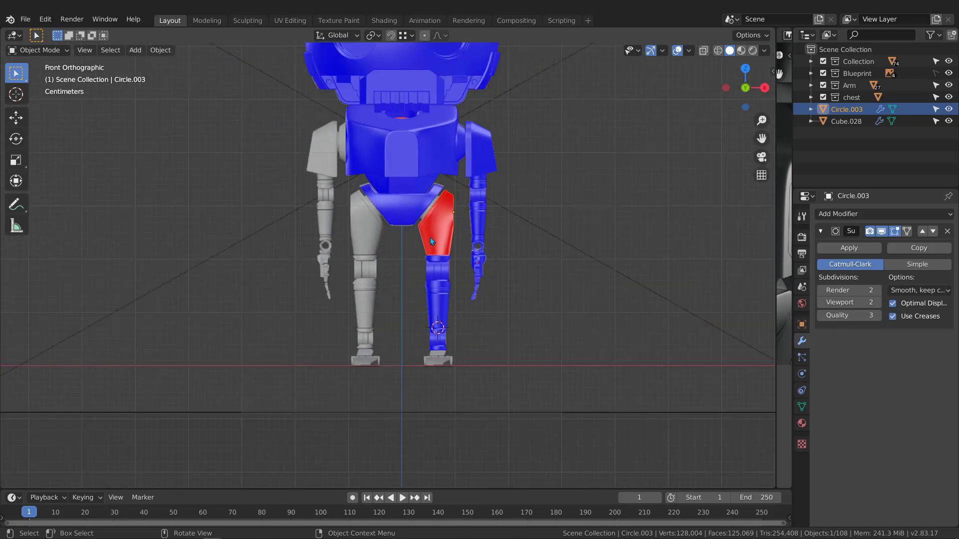
{"action": "scroll", "coordinate": [430, 238], "scroll_direction": "down", "scroll_amount": 1}
{"action": "scroll", "coordinate": [437, 249], "scroll_direction": "up", "scroll_amount": 5}
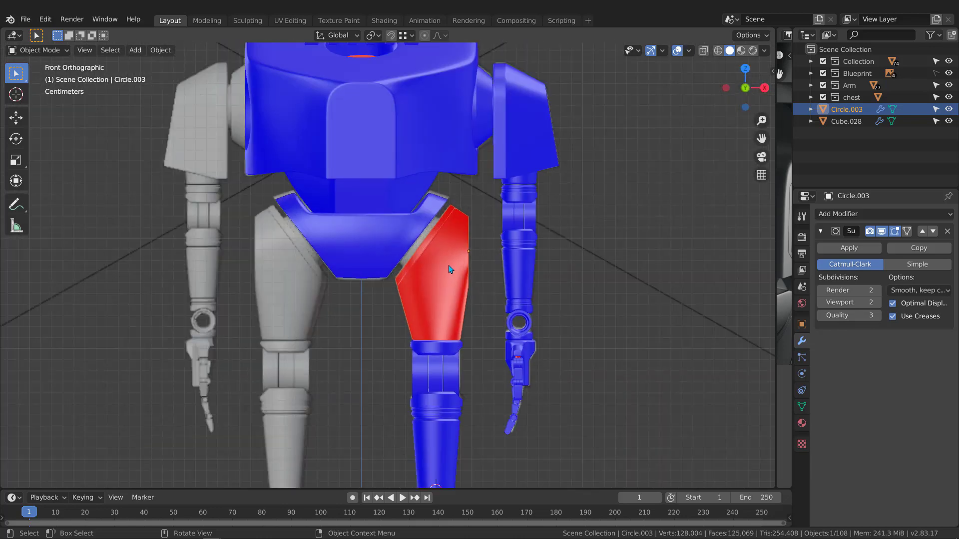
{"action": "scroll", "coordinate": [449, 287], "scroll_direction": "up", "scroll_amount": 2}
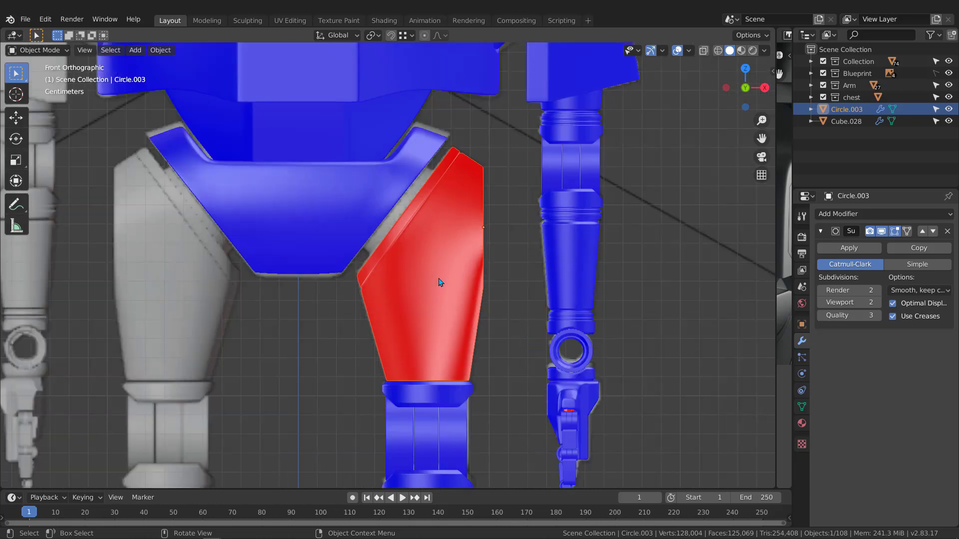
Recalculate all its normals outward, then turn Face Orientation off and deselect the piece.
{"action": "key", "text": "Tab"}
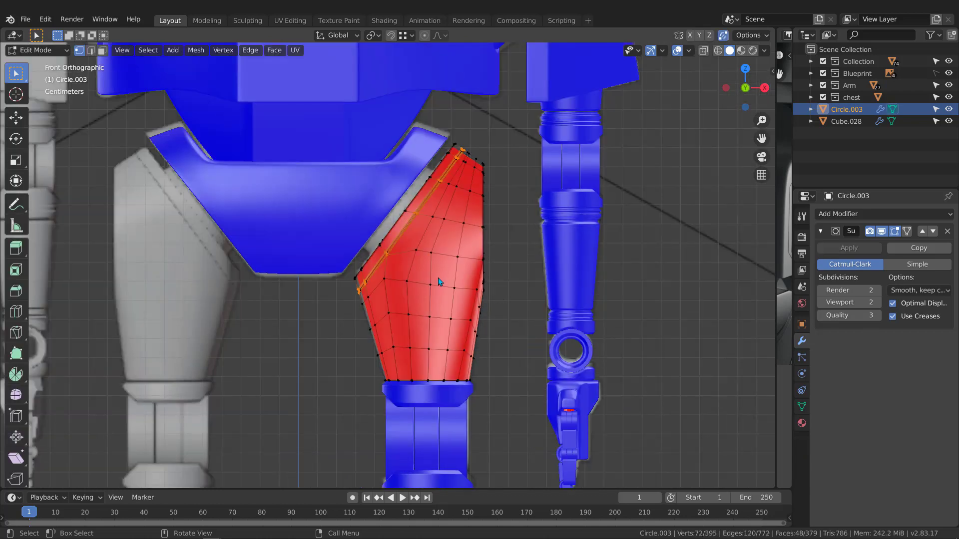
{"action": "key", "text": "a"}
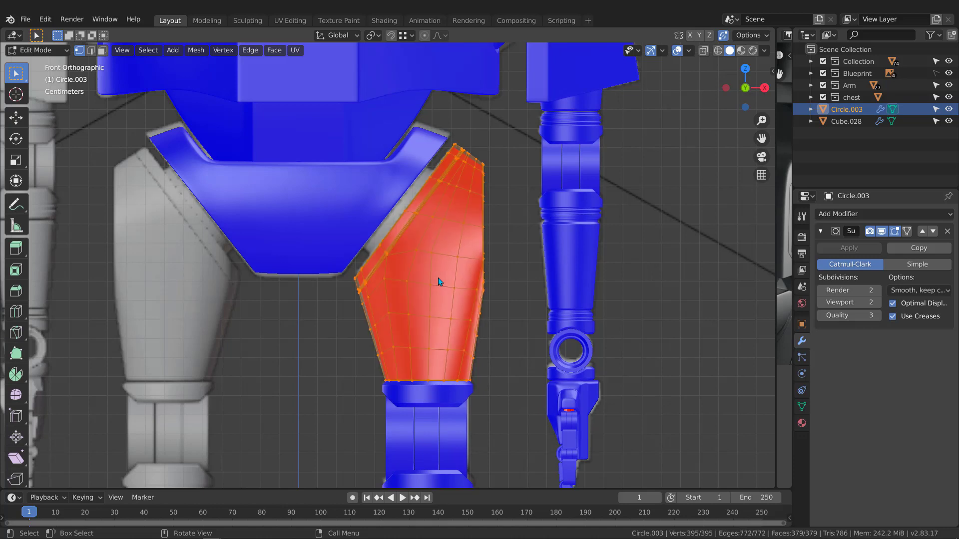
{"action": "key", "text": "shift+n"}
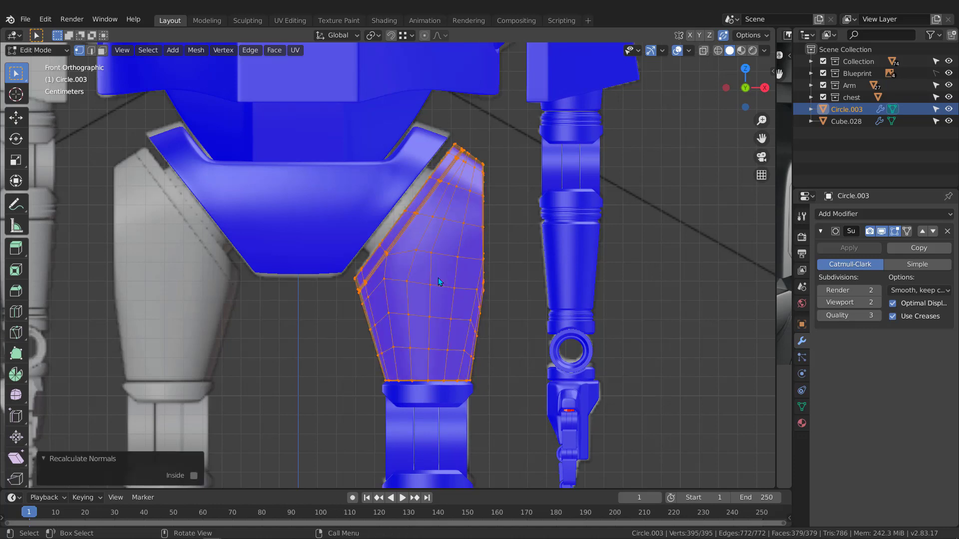
{"action": "key", "text": "Tab"}
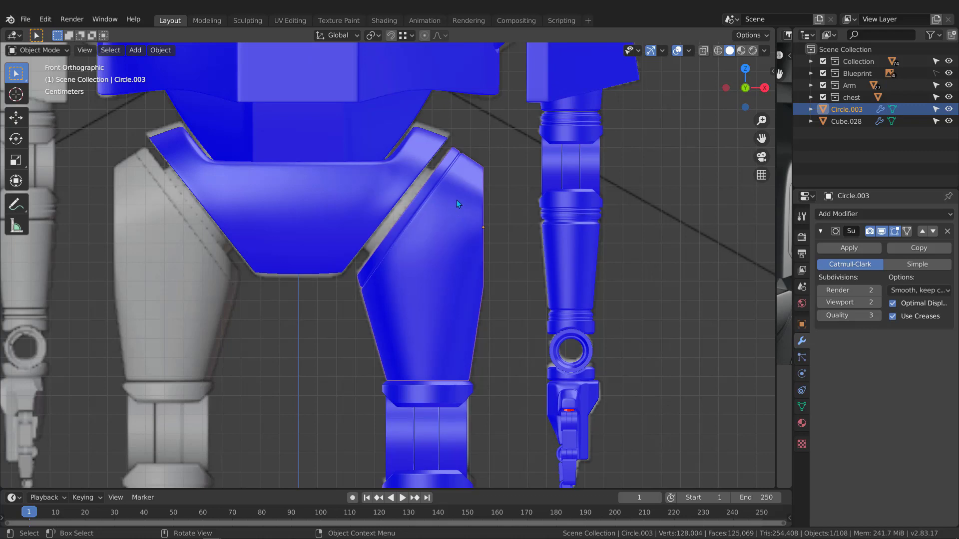
{"action": "scroll", "coordinate": [457, 200], "scroll_direction": "down", "scroll_amount": 5}
{"action": "left_click", "coordinate": [689, 50]}
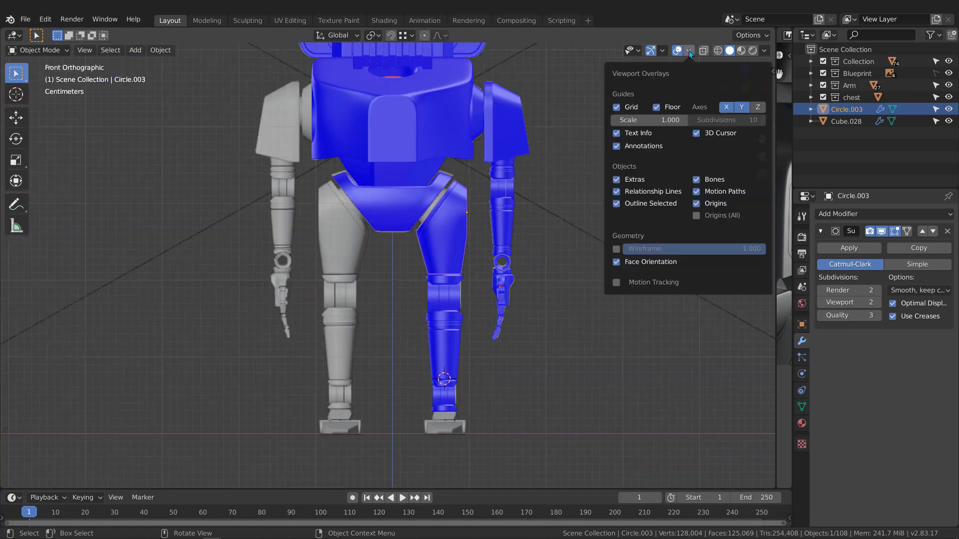
{"action": "left_click", "coordinate": [616, 262]}
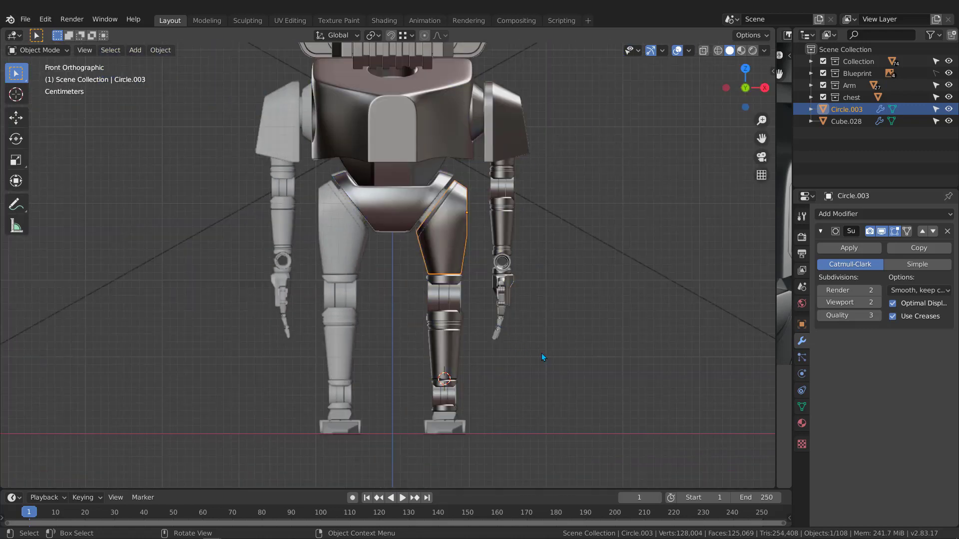
{"action": "left_click", "coordinate": [574, 329]}
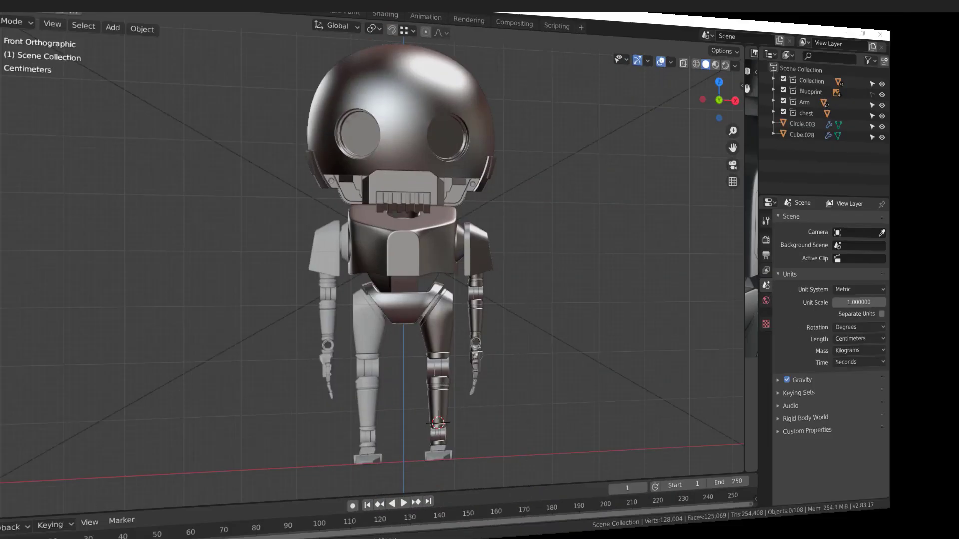
Isolate the hip piece Circle.002 and select the ring of faces inside its leg opening.
{"action": "scroll", "coordinate": [435, 315], "scroll_direction": "up", "scroll_amount": 6}
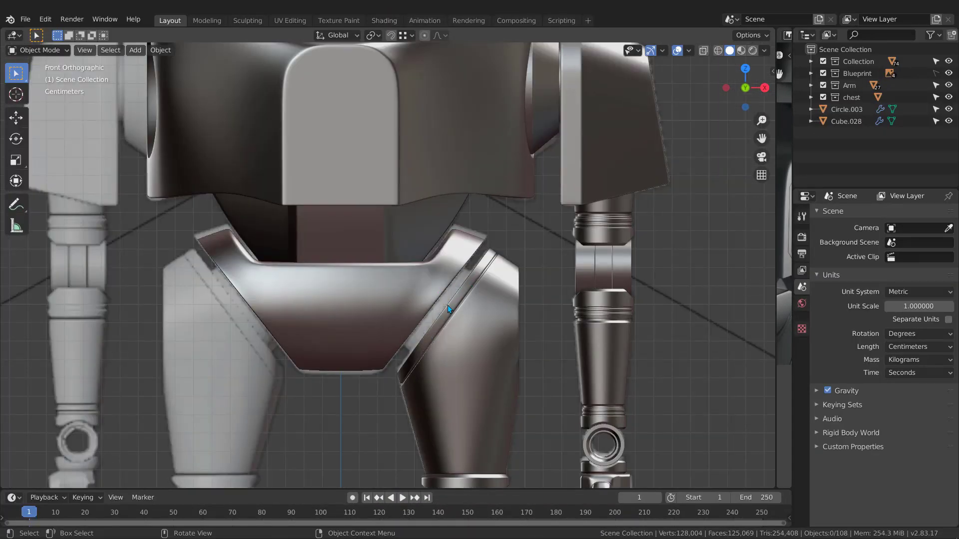
{"action": "left_click", "coordinate": [418, 309]}
{"action": "scroll", "coordinate": [418, 308], "scroll_direction": "down", "scroll_amount": 2}
{"action": "middle_click_drag", "start_coordinate": [446, 295], "coordinate": [423, 267]}
{"action": "key", "text": "KP_Divide"}
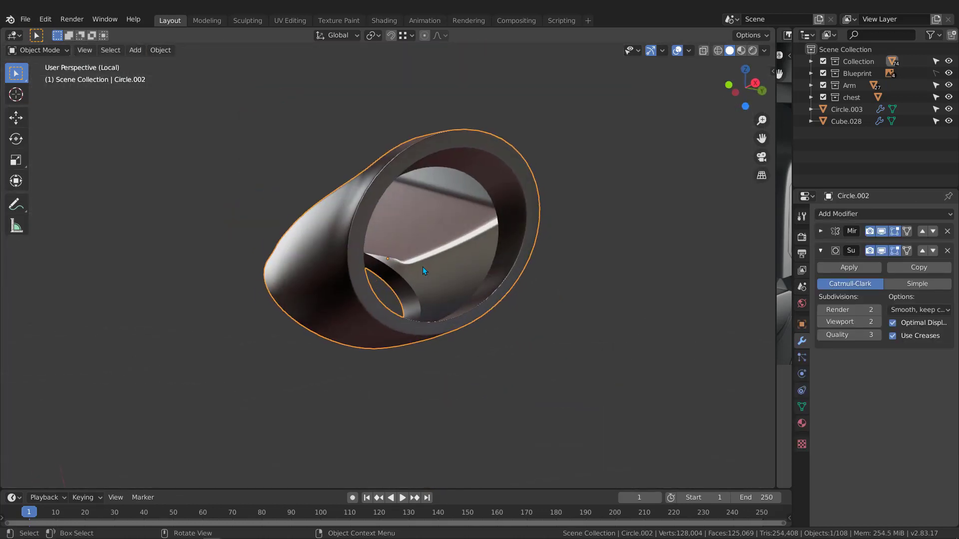
{"action": "key", "text": "Tab"}
{"action": "middle_click_drag", "start_coordinate": [520, 203], "coordinate": [529, 200]}
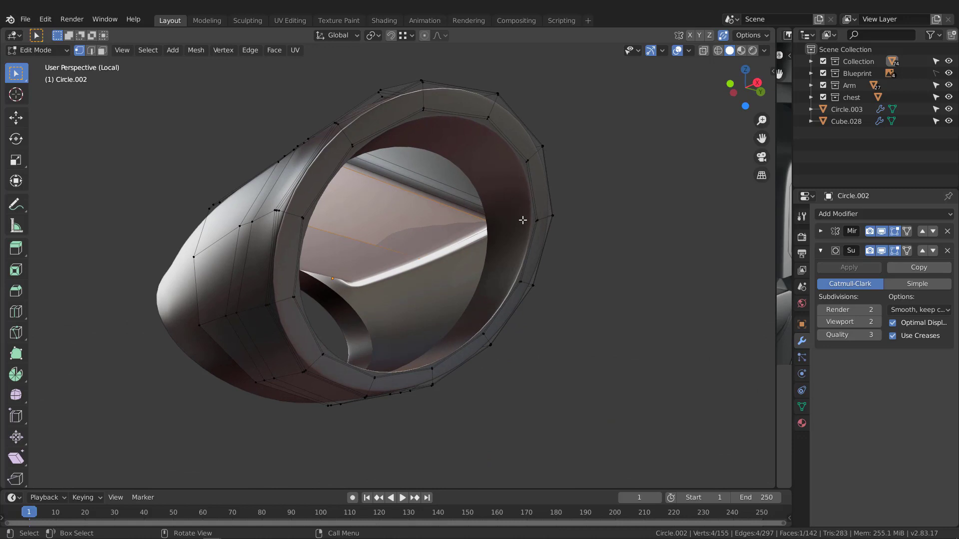
{"action": "key", "text": "3"}
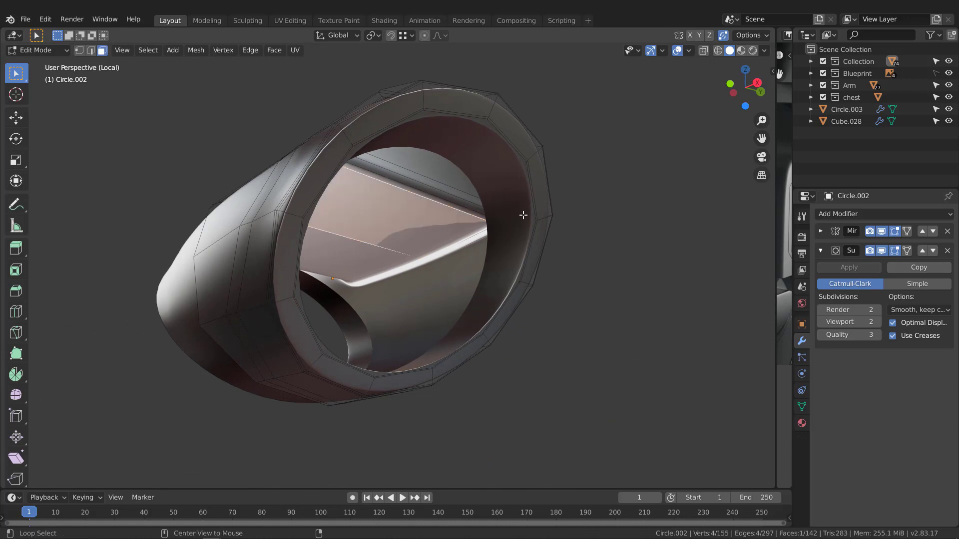
{"action": "left_click", "coordinate": [525, 218], "text": "alt"}
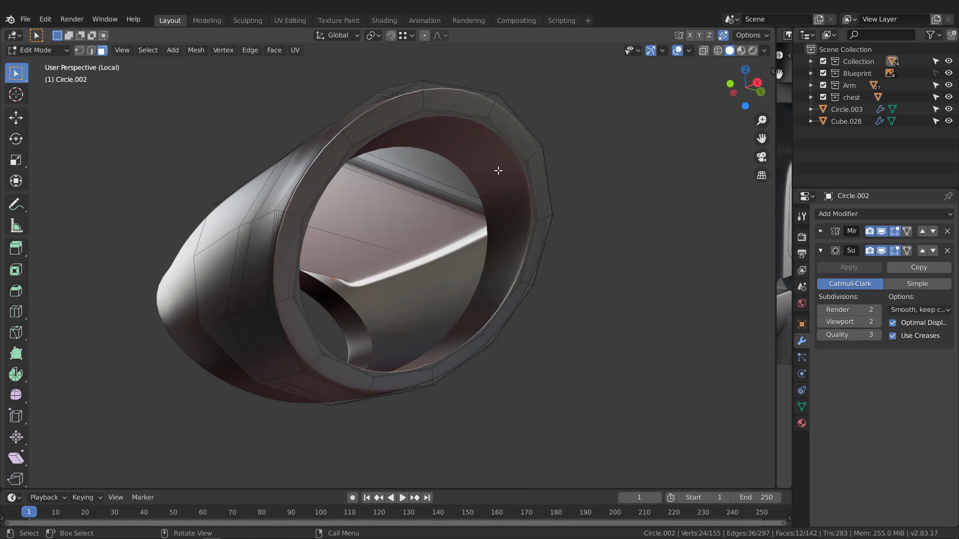
{"action": "middle_click_drag", "start_coordinate": [490, 217], "coordinate": [498, 218]}
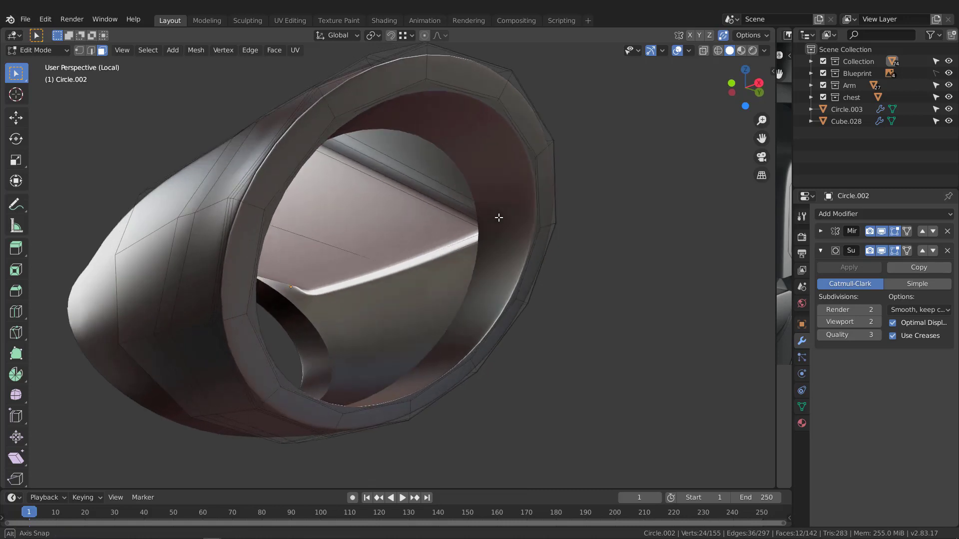
{"action": "left_click", "coordinate": [882, 253]}
{"action": "middle_click_drag", "start_coordinate": [444, 263], "coordinate": [531, 233]}
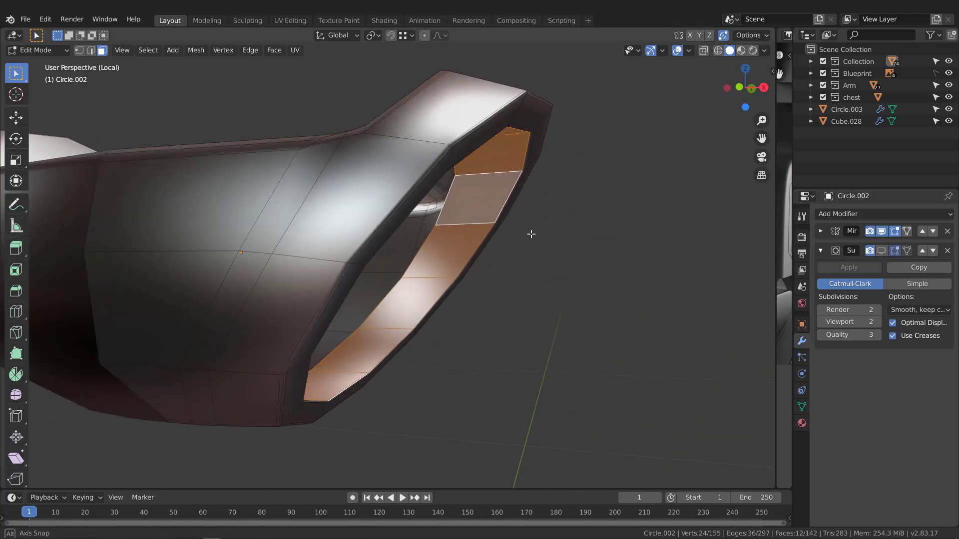
{"action": "scroll", "coordinate": [531, 233], "scroll_direction": "down", "scroll_amount": 6}
Duplicate the face band in place and separate it into the new object Circle.004.
{"action": "key", "text": "g"}
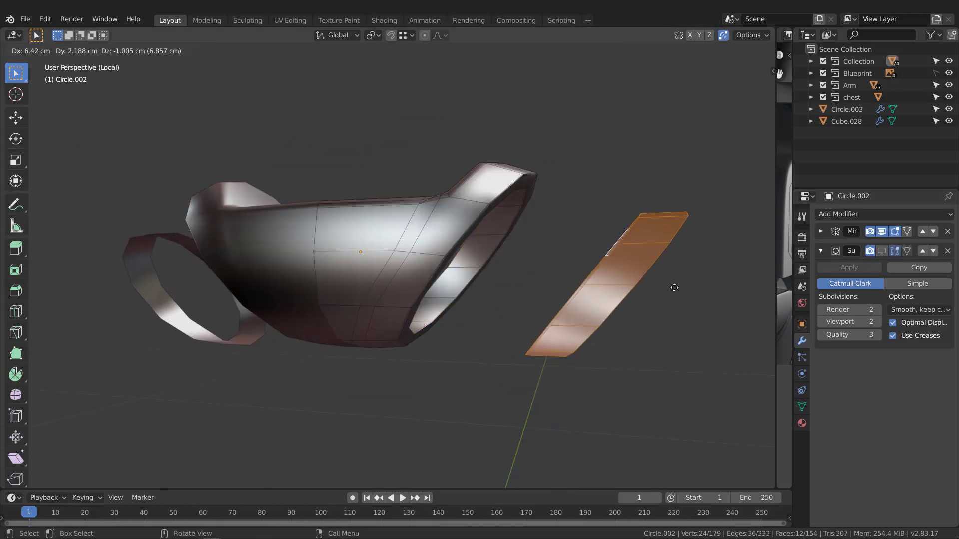
{"action": "right_click", "coordinate": [674, 288]}
{"action": "middle_click_drag", "start_coordinate": [545, 252], "coordinate": [524, 250]}
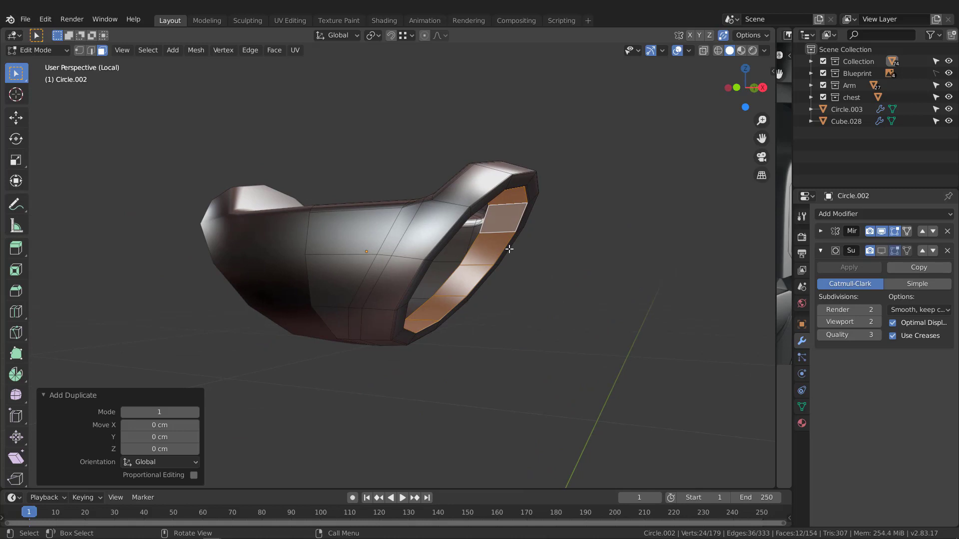
{"action": "key", "text": "p"}
{"action": "left_click", "coordinate": [509, 249]}
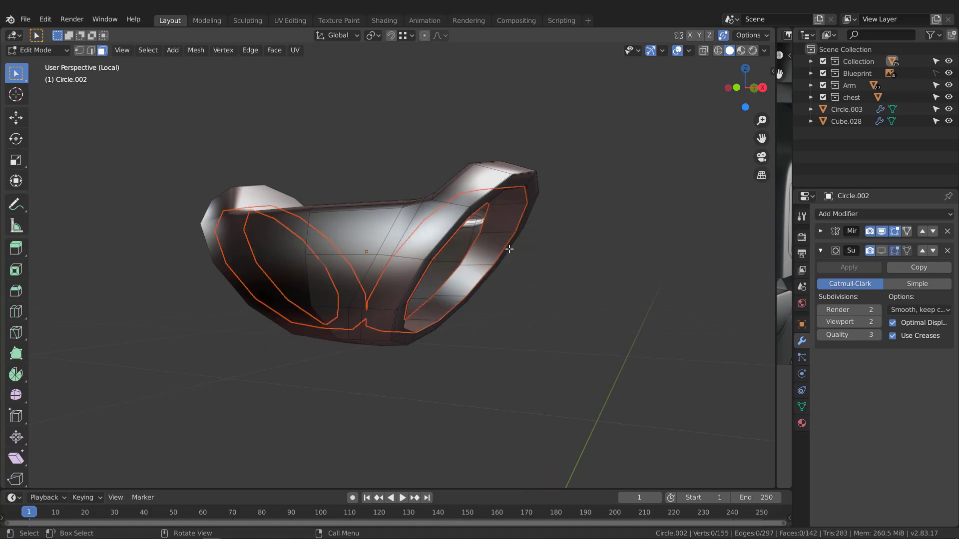
{"action": "key", "text": "Tab"}
{"action": "left_click", "coordinate": [490, 252]}
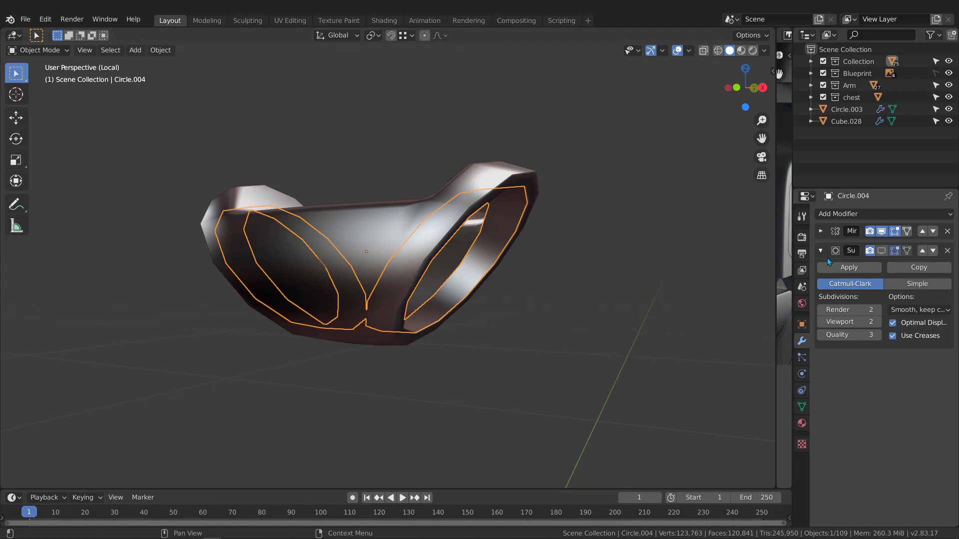
Exit local view to show the whole robot and start editing the separated ring's mesh.
{"action": "middle_click_drag", "start_coordinate": [487, 254], "coordinate": [507, 292]}
{"action": "key", "text": "g"}
{"action": "right_click", "coordinate": [498, 296]}
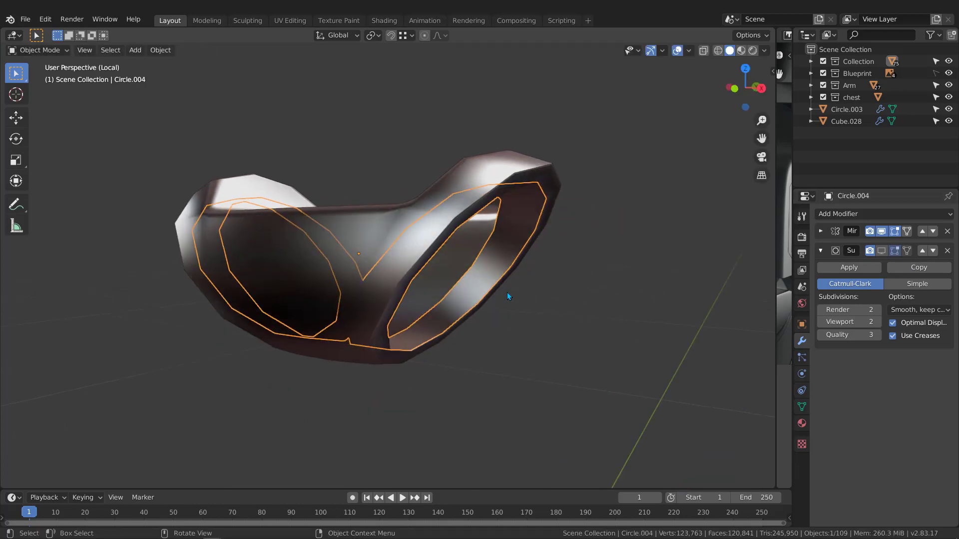
{"action": "key", "text": "KP_Divide"}
{"action": "scroll", "coordinate": [446, 290], "scroll_direction": "up", "scroll_amount": 2}
{"action": "middle_click_drag", "start_coordinate": [445, 290], "coordinate": [472, 269]}
{"action": "key", "text": "Tab"}
{"action": "scroll", "coordinate": [461, 248], "scroll_direction": "up", "scroll_amount": 2}
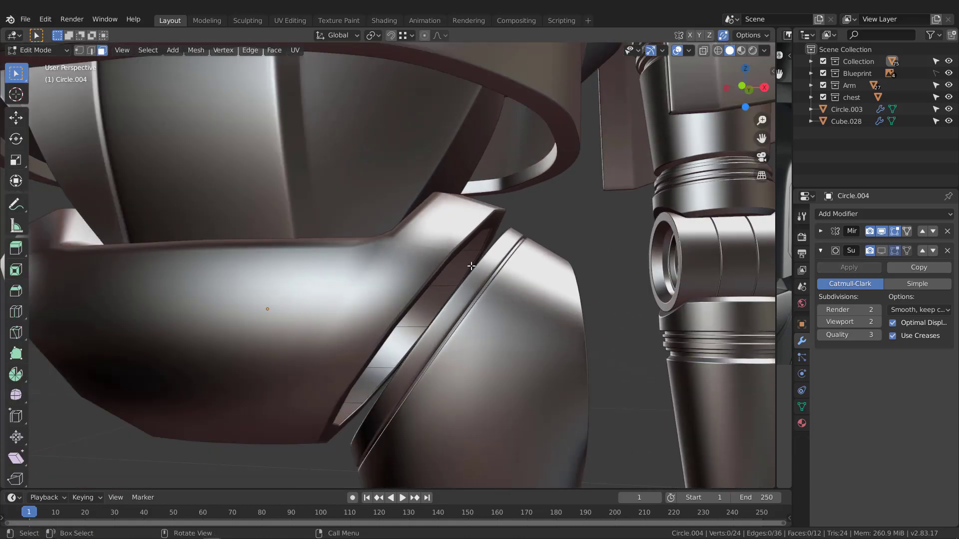
Select the edge loop along the ring's groove and extrude it outward.
{"action": "key", "text": "2"}
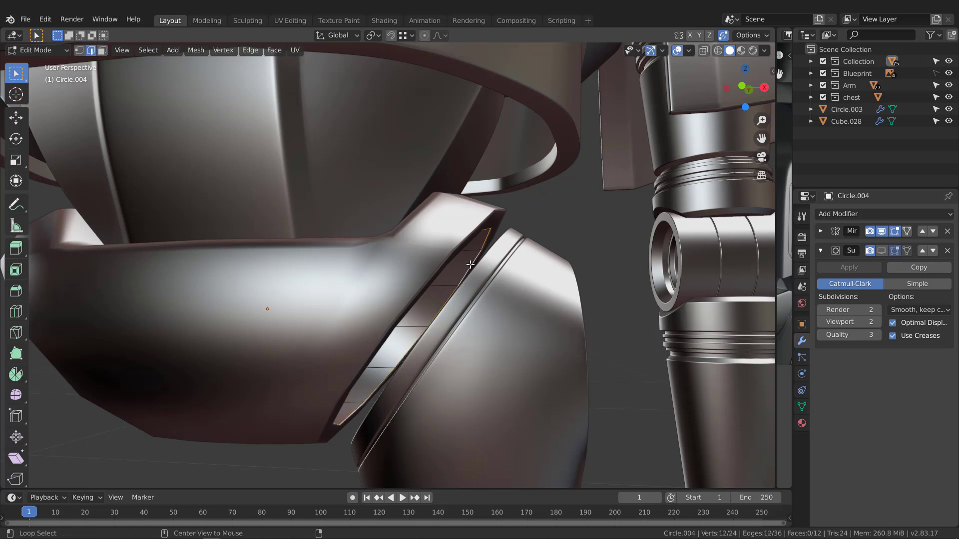
{"action": "left_click", "coordinate": [471, 267], "text": "alt"}
{"action": "middle_click_drag", "start_coordinate": [474, 268], "coordinate": [478, 268]}
{"action": "key", "text": "KP_1"}
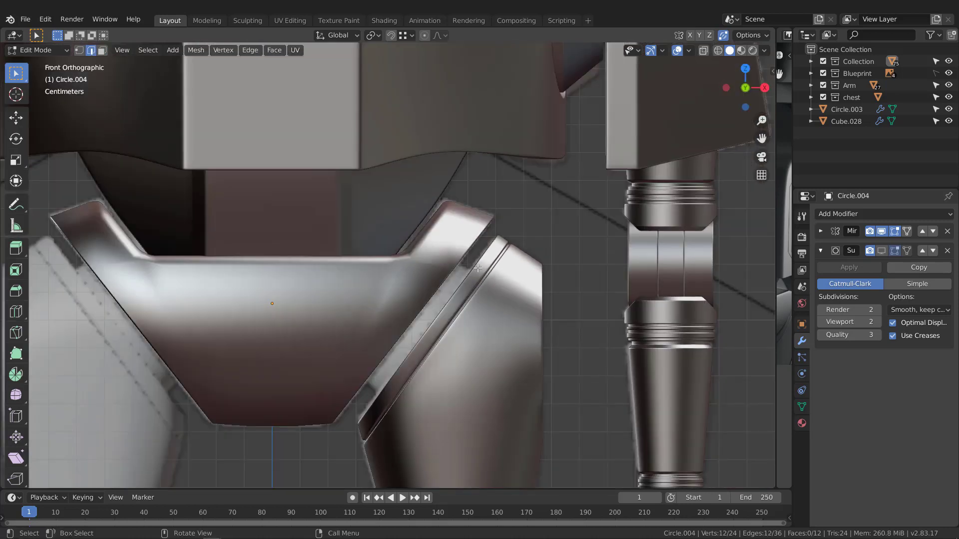
{"action": "key", "text": "g"}
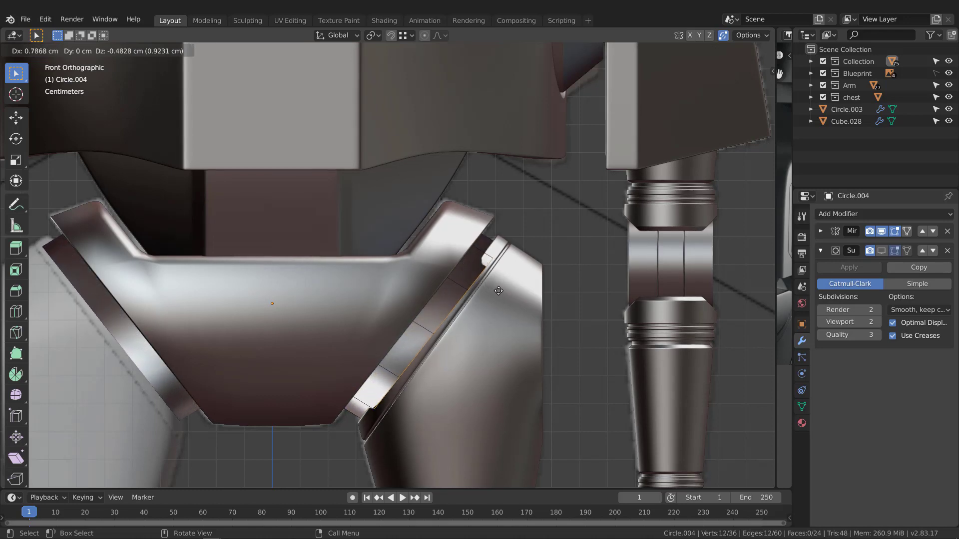
{"action": "left_click", "coordinate": [646, 353]}
Shrink the extruded loop in two passes to a scale of 0.793.
{"action": "key", "text": "s"}
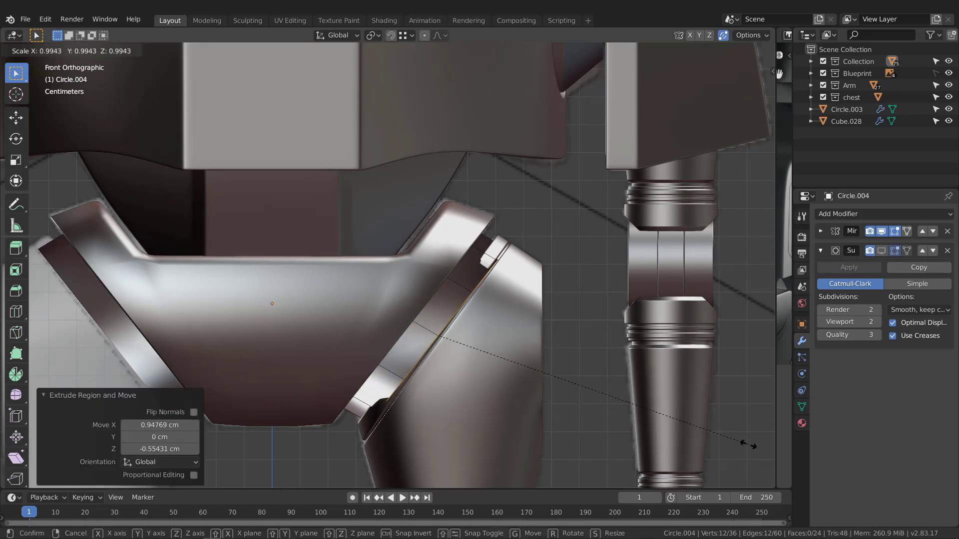
{"action": "left_click", "coordinate": [700, 430]}
{"action": "middle_click_drag", "start_coordinate": [444, 261], "coordinate": [424, 264]}
{"action": "key", "text": "s"}
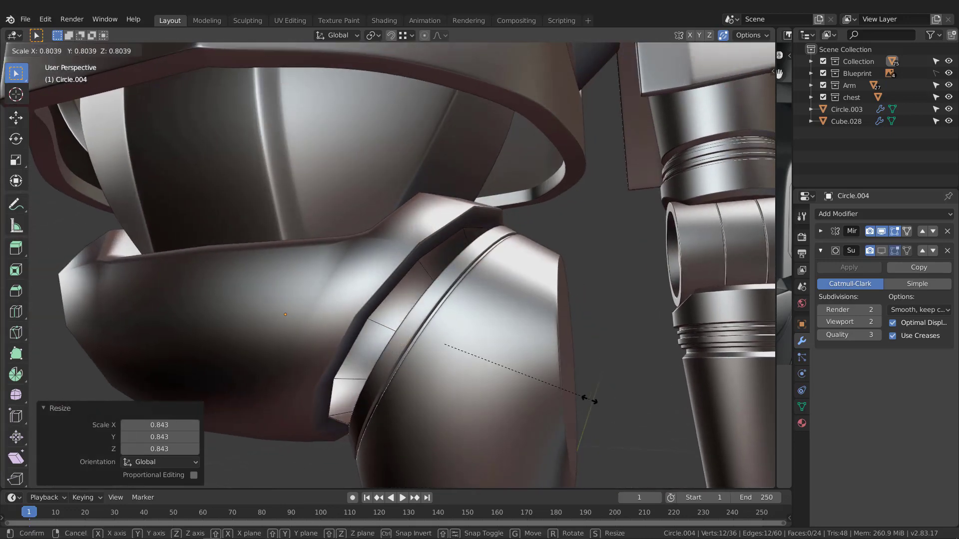
{"action": "left_click", "coordinate": [588, 400]}
{"action": "middle_click_drag", "start_coordinate": [588, 400], "coordinate": [517, 302]}
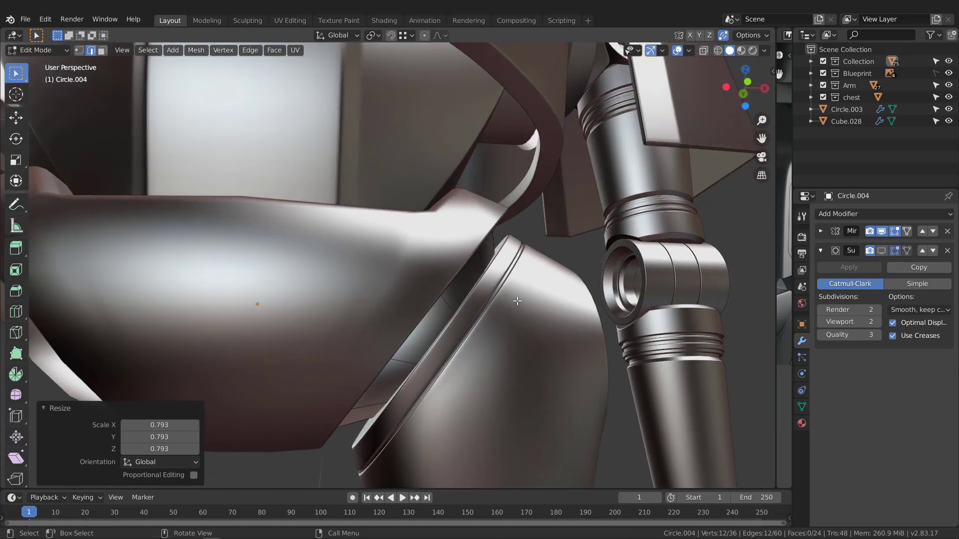
{"action": "key", "text": "KP_1"}
Extrude the loop again in wireframe (0.80 cm X, -0.64 cm Z), then isolate the ring.
{"action": "key", "text": "z"}
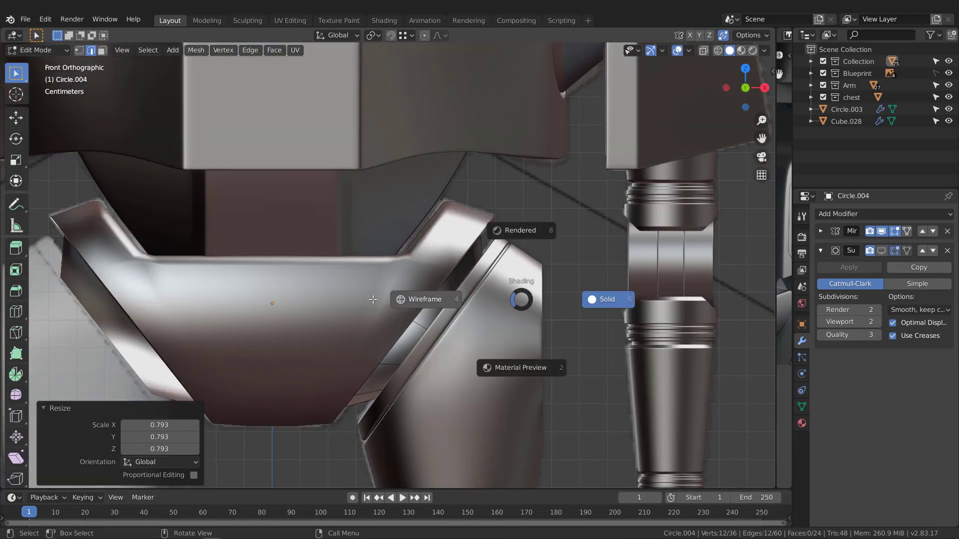
{"action": "left_click", "coordinate": [500, 303]}
{"action": "key", "text": "g"}
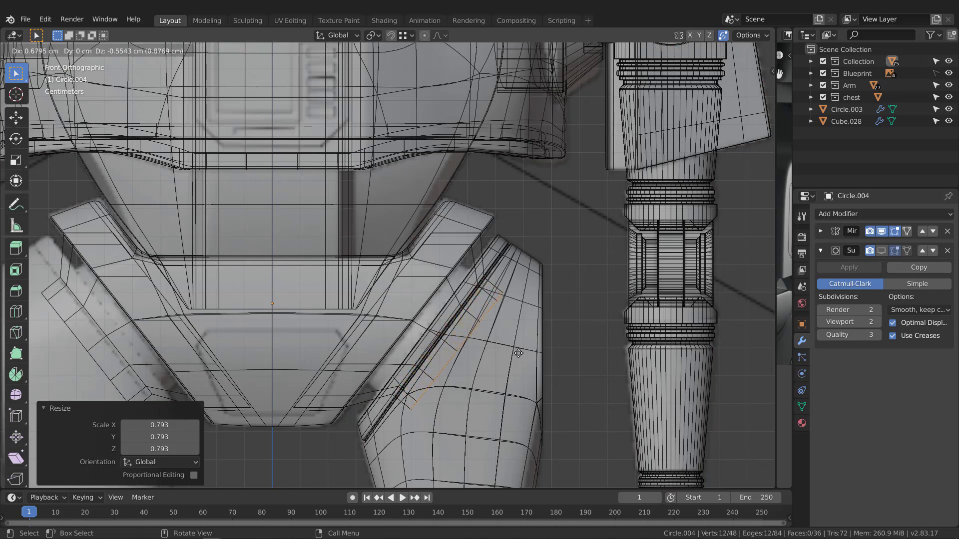
{"action": "left_click", "coordinate": [521, 355]}
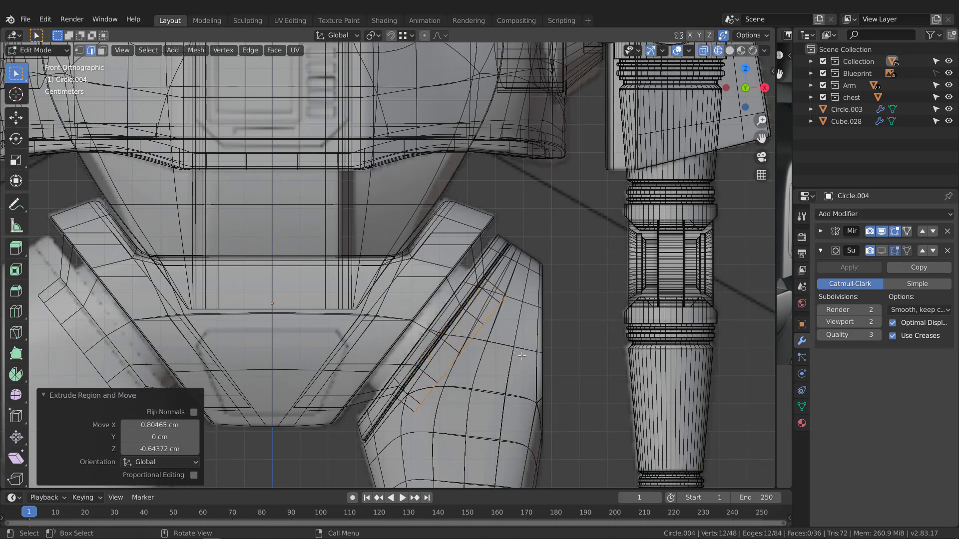
{"action": "key", "text": "z"}
{"action": "left_click", "coordinate": [505, 312]}
{"action": "mouse_move", "coordinate": [504, 313]}
{"action": "middle_mouse_down"}
{"action": "mouse_move", "coordinate": [442, 291]}
{"action": "mouse_move", "coordinate": [464, 223]}
{"action": "mouse_move", "coordinate": [488, 256]}
{"action": "mouse_move", "coordinate": [334, 203]}
{"action": "mouse_move", "coordinate": [451, 193]}
{"action": "middle_mouse_up"}
{"action": "key", "text": "KP_Divide"}
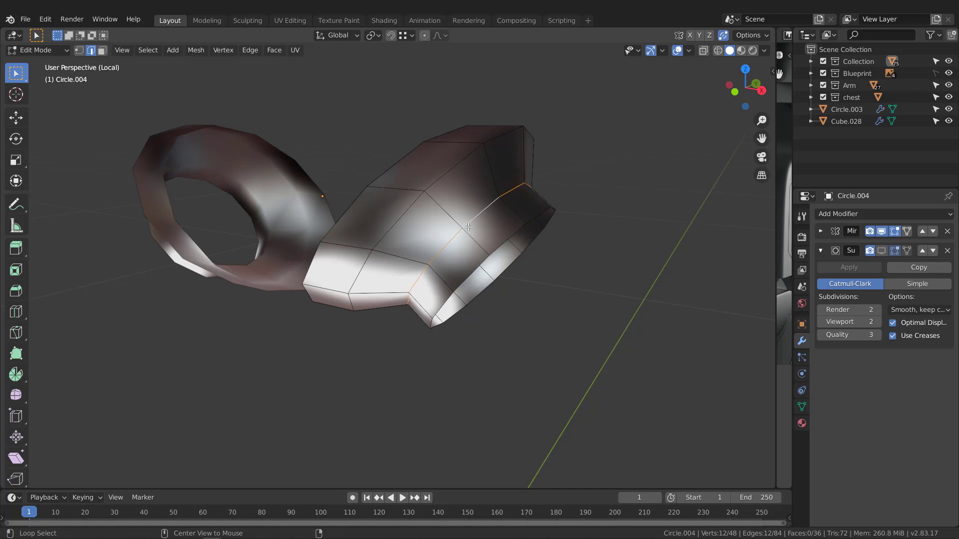
Add a second edge loop to the selection and bevel both loops.
{"action": "middle_click_drag", "start_coordinate": [468, 227], "coordinate": [474, 213]}
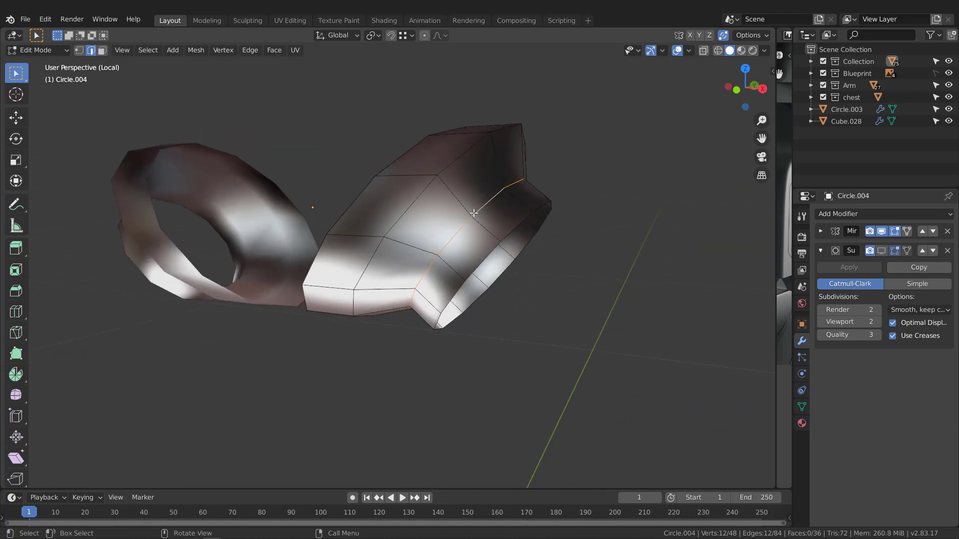
{"action": "left_click", "coordinate": [459, 155], "text": "alt+shift"}
{"action": "middle_click_drag", "start_coordinate": [499, 158], "coordinate": [604, 275]}
{"action": "key", "text": "ctrl+b"}
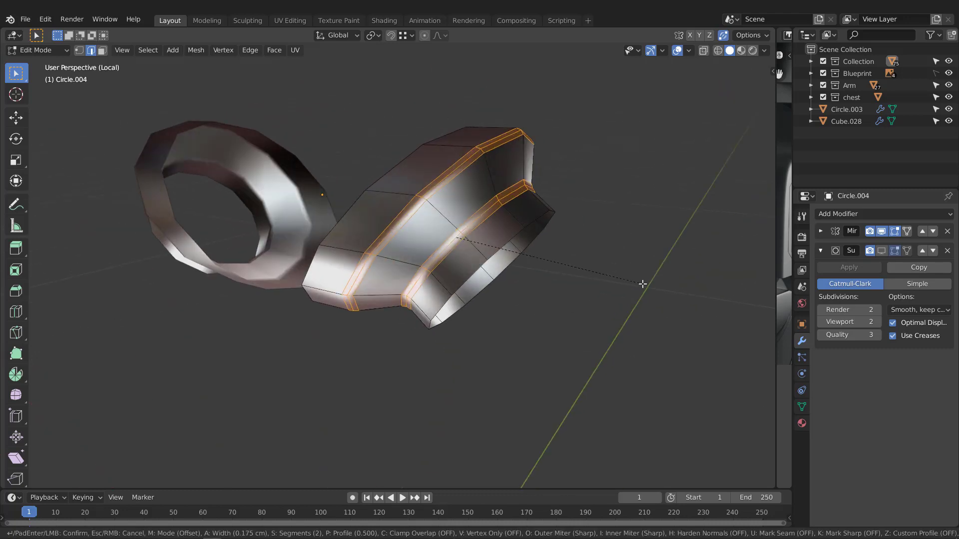
{"action": "left_click", "coordinate": [642, 283]}
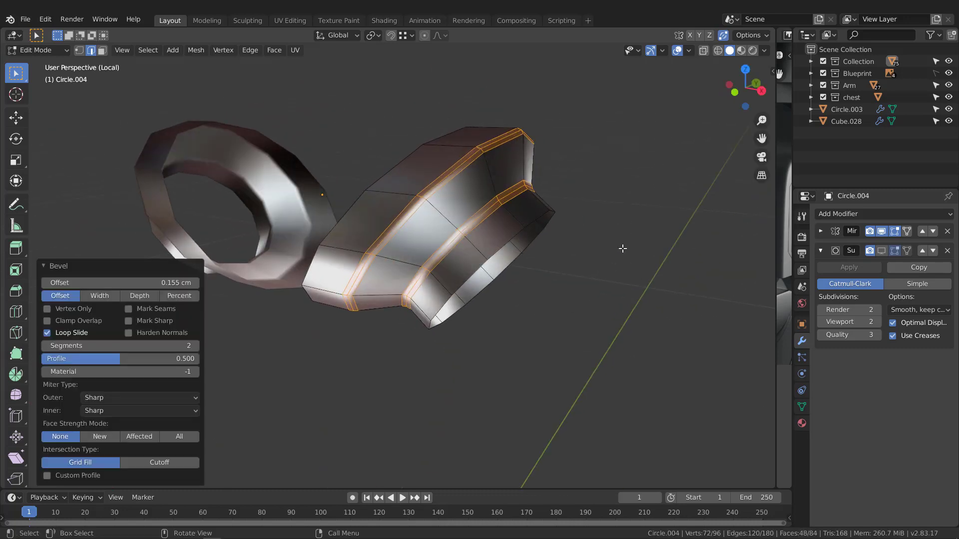
{"action": "middle_click_drag", "start_coordinate": [623, 249], "coordinate": [542, 235]}
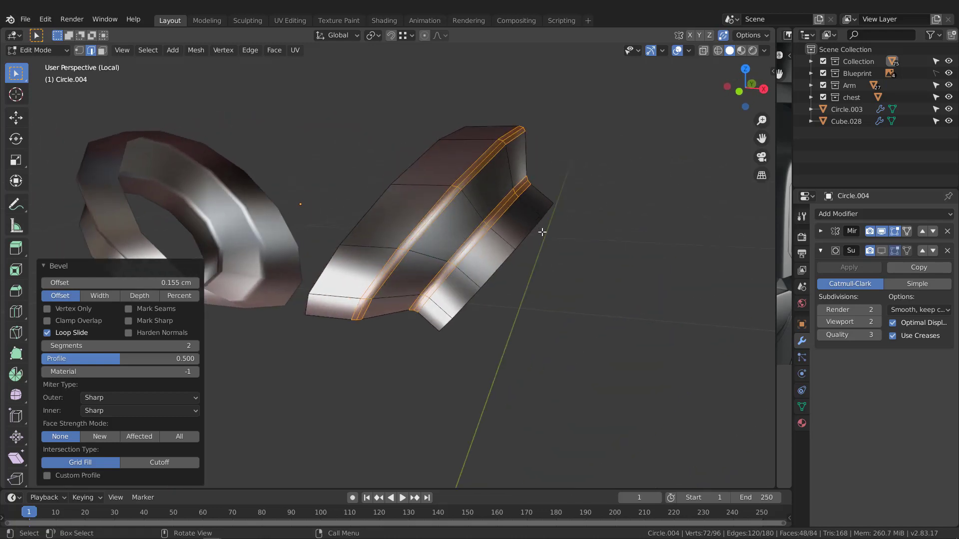
{"action": "key", "text": "Tab"}
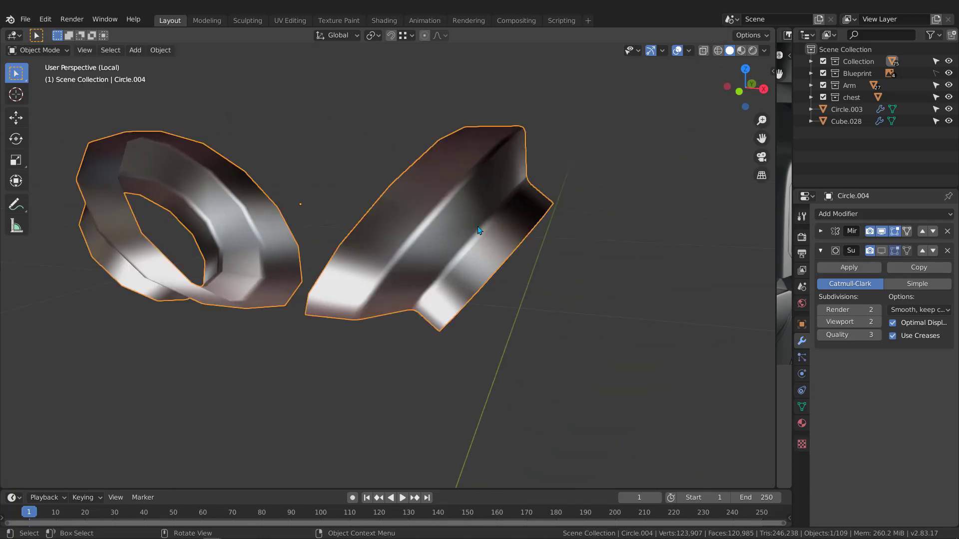
Select the whole ring mesh and recalculate its normals to point outward.
{"action": "key", "text": "Tab"}
{"action": "key", "text": "a"}
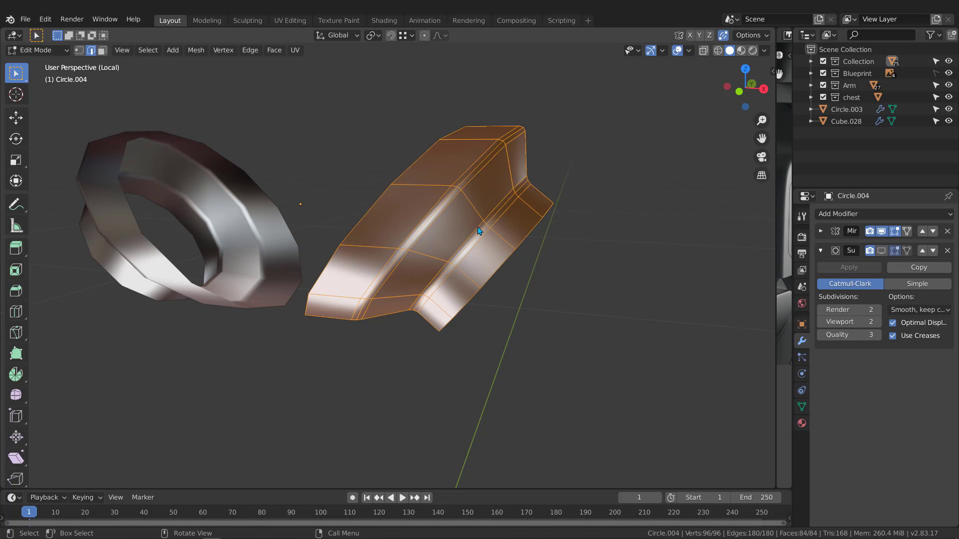
{"action": "middle_click_drag", "start_coordinate": [478, 231], "coordinate": [473, 235]}
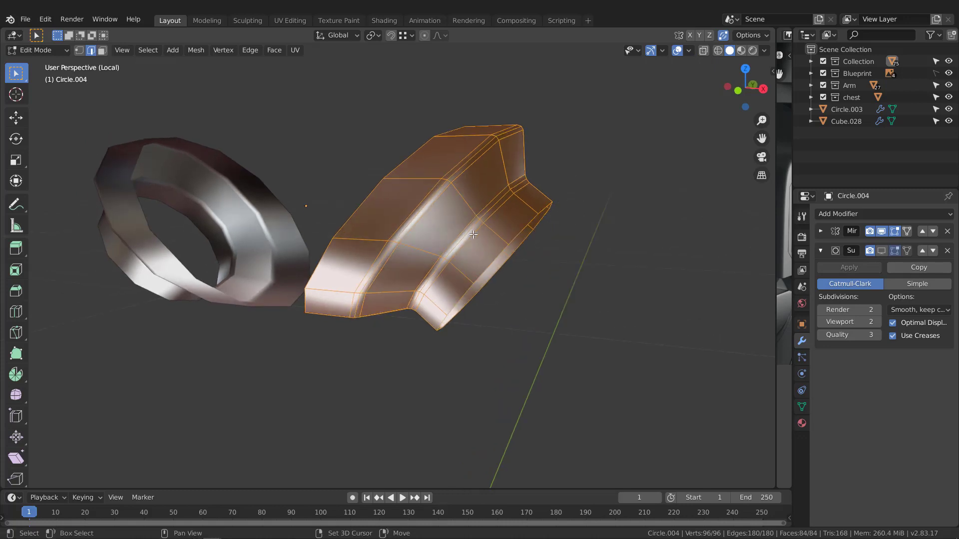
{"action": "key", "text": "shift+n"}
{"action": "middle_click_drag", "start_coordinate": [474, 235], "coordinate": [656, 104]}
{"action": "key", "text": "Tab"}
Turn on the Face Orientation overlay to check the normals, then switch it off.
{"action": "left_click", "coordinate": [689, 51]}
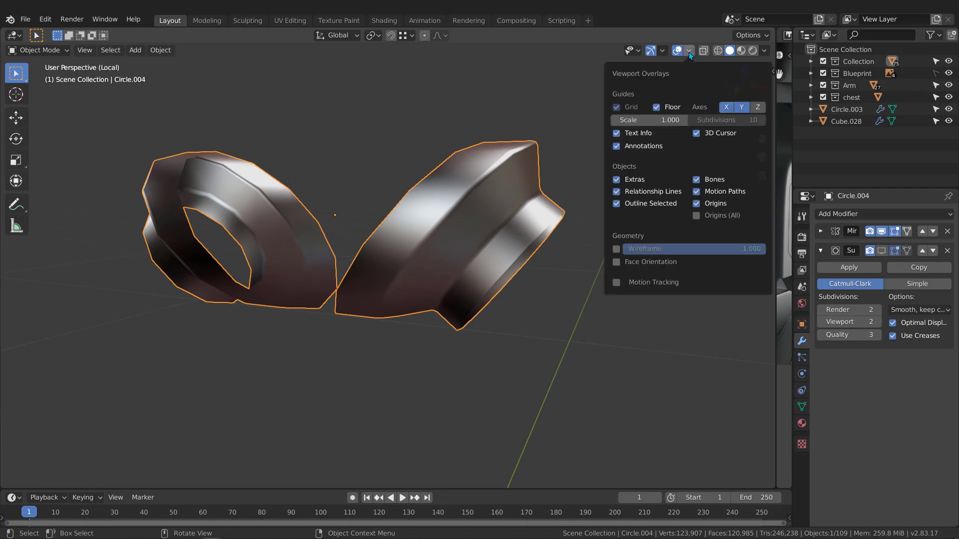
{"action": "left_click", "coordinate": [616, 262]}
{"action": "left_click", "coordinate": [604, 265]}
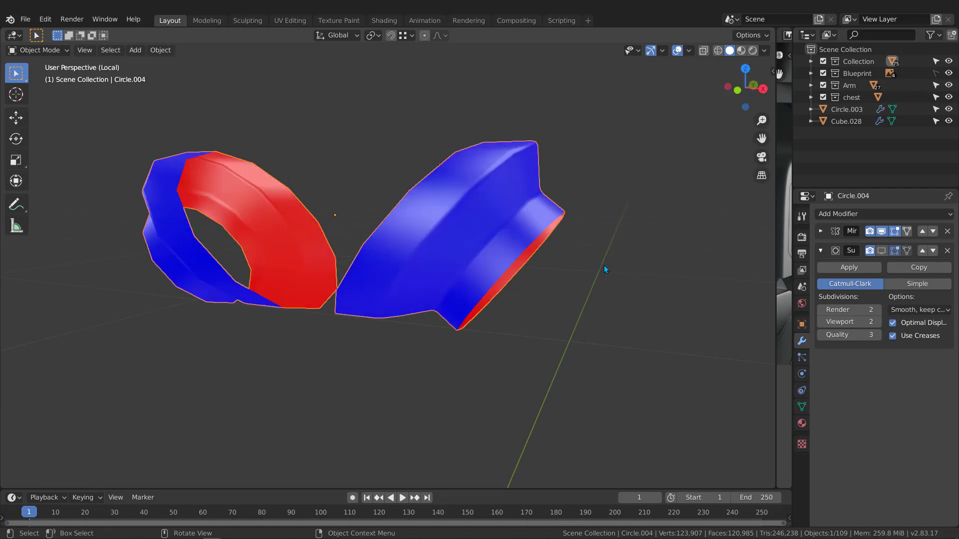
{"action": "left_click", "coordinate": [690, 51]}
{"action": "left_click", "coordinate": [618, 262]}
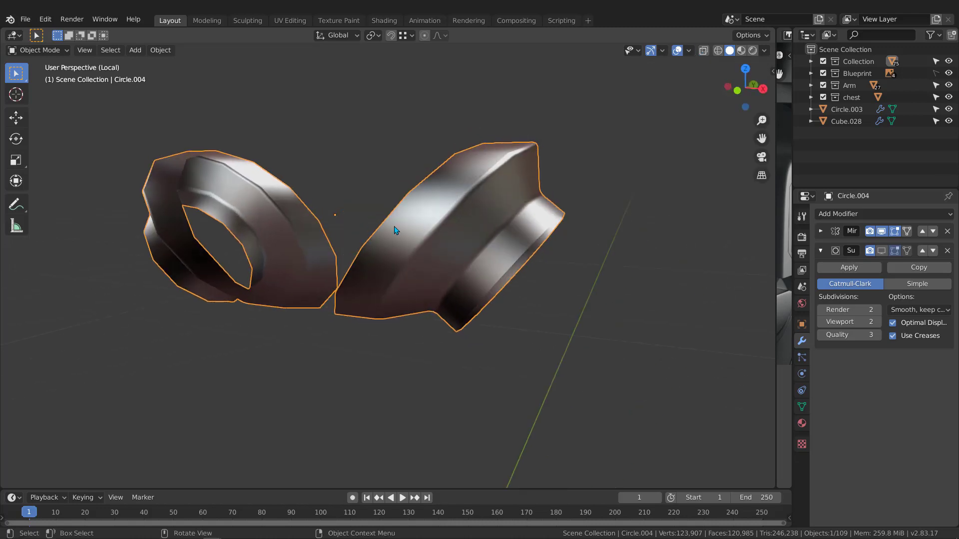
Show the ring's subdivision, leave local view, and start editing the pelvis mesh.
{"action": "left_click", "coordinate": [881, 251]}
{"action": "middle_click_drag", "start_coordinate": [549, 240], "coordinate": [538, 262]}
{"action": "key", "text": "KP_Divide"}
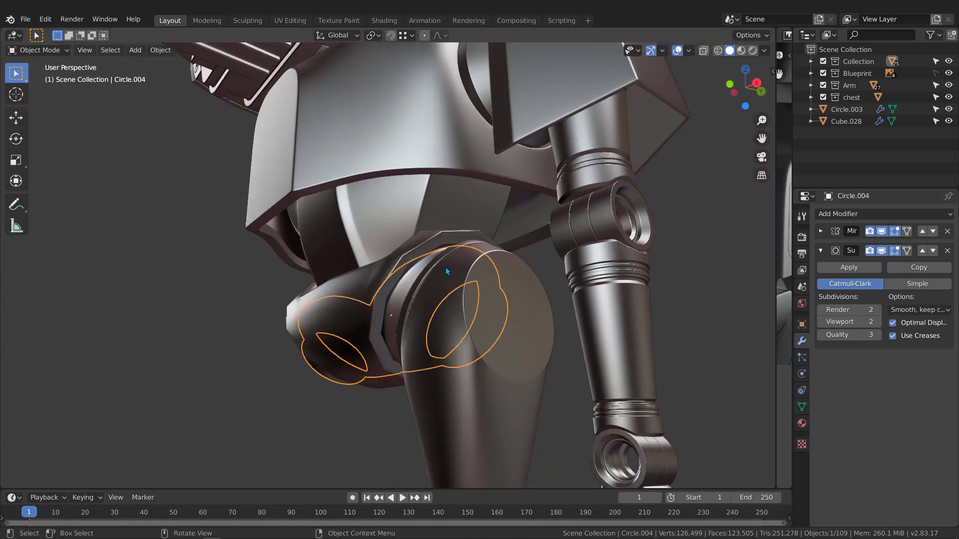
{"action": "middle_click_drag", "start_coordinate": [446, 269], "coordinate": [393, 304]}
{"action": "left_click", "coordinate": [428, 272]}
{"action": "key", "text": "Tab"}
Nudge the pelvis corner vertex -0.0857 cm along Y to meet the hip ring.
{"action": "left_click", "coordinate": [393, 315]}
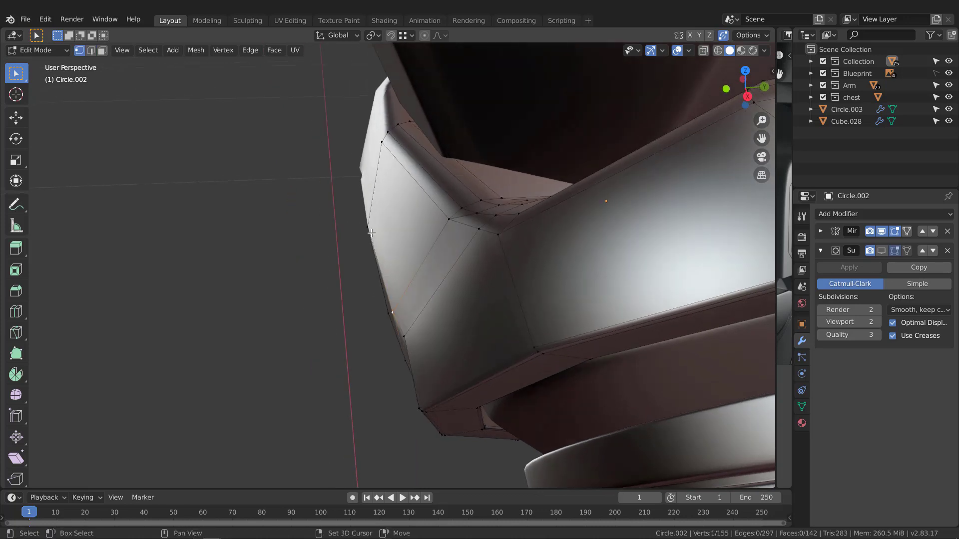
{"action": "middle_click_drag", "start_coordinate": [458, 327], "coordinate": [414, 350]}
{"action": "left_click", "coordinate": [414, 349]}
{"action": "middle_click_drag", "start_coordinate": [550, 327], "coordinate": [544, 333]}
{"action": "key", "text": "g"}
{"action": "key", "text": "x"}
{"action": "key", "text": "y"}
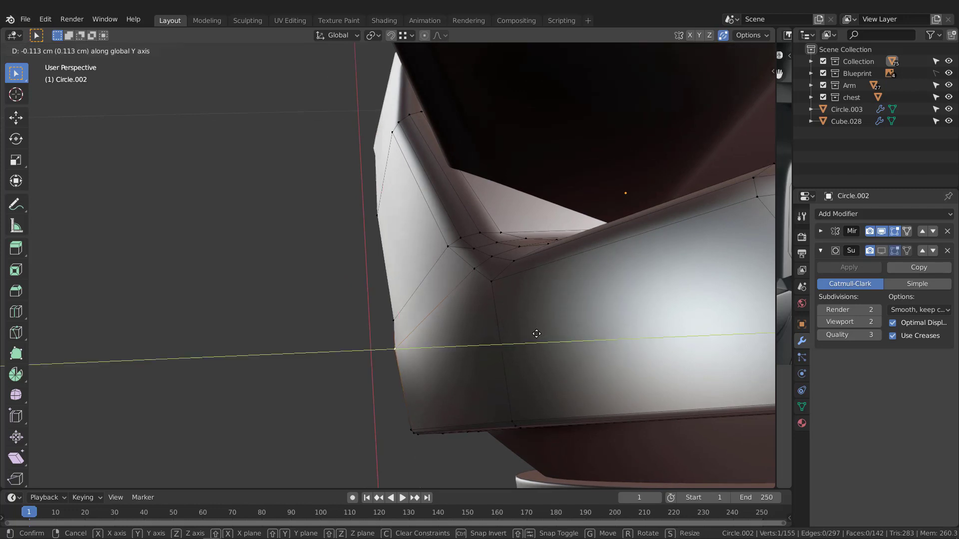
{"action": "left_click", "coordinate": [538, 335]}
{"action": "middle_click_drag", "start_coordinate": [538, 335], "coordinate": [542, 289]}
Return to object mode, show the pelvis subdivision smoothing again, and review the result.
{"action": "key", "text": "Tab"}
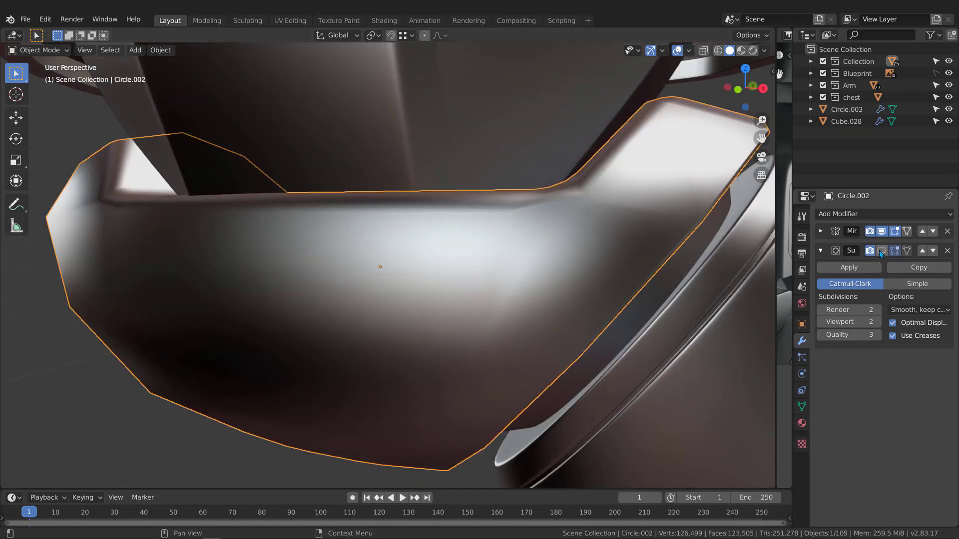
{"action": "left_click", "coordinate": [881, 251]}
{"action": "scroll", "coordinate": [422, 311], "scroll_direction": "down", "scroll_amount": 4}
{"action": "middle_click_drag", "start_coordinate": [422, 314], "coordinate": [600, 242]}
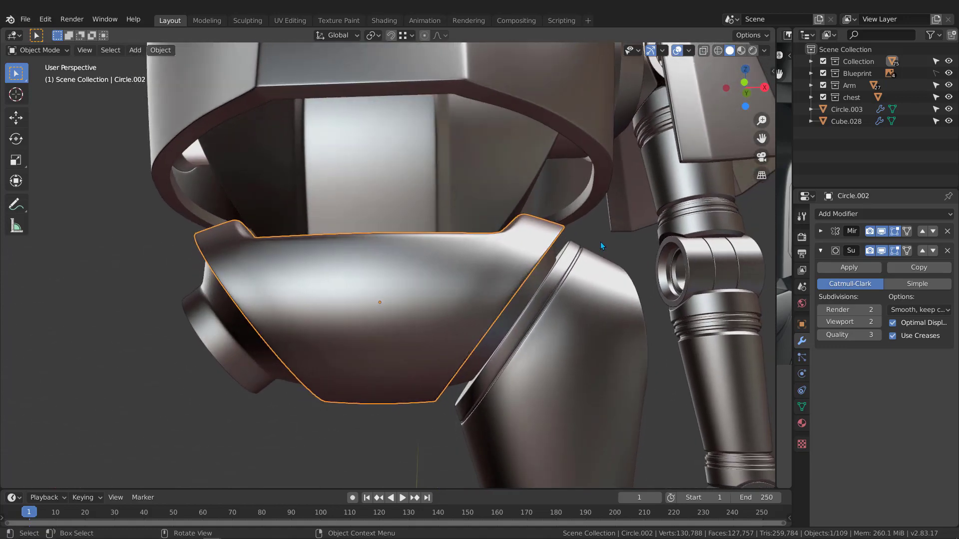
{"action": "key", "text": "alt+a"}
{"action": "scroll", "coordinate": [481, 297], "scroll_direction": "down", "scroll_amount": 7}
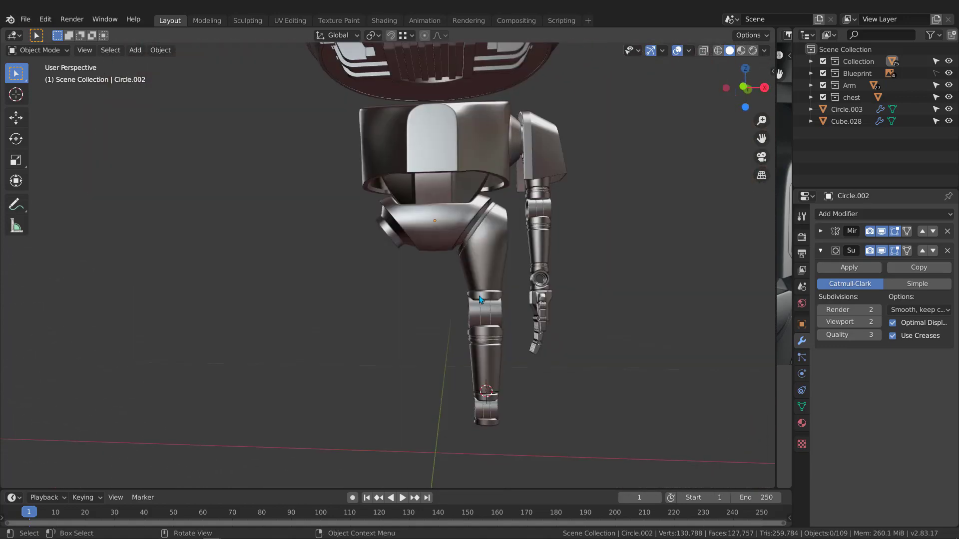